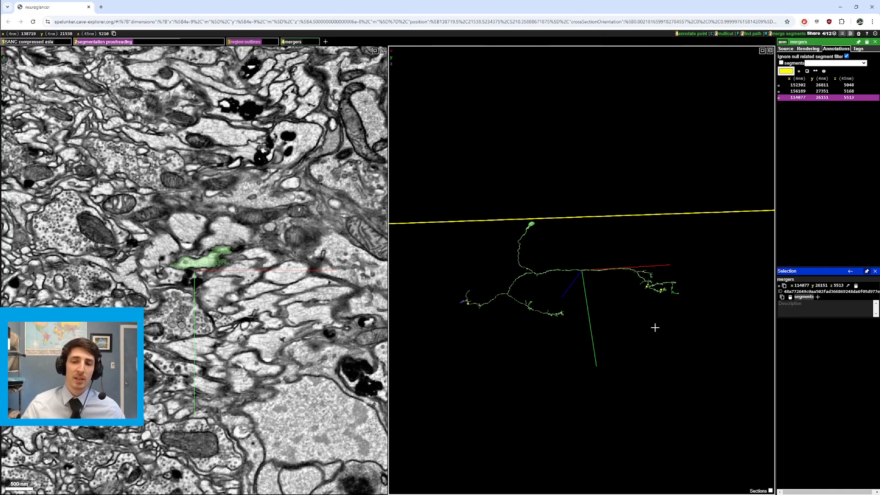
Examine the green neuron's overall shape in 3D and the branch tips at the end farthest from the purple segment
drag(621, 298, 649, 275)
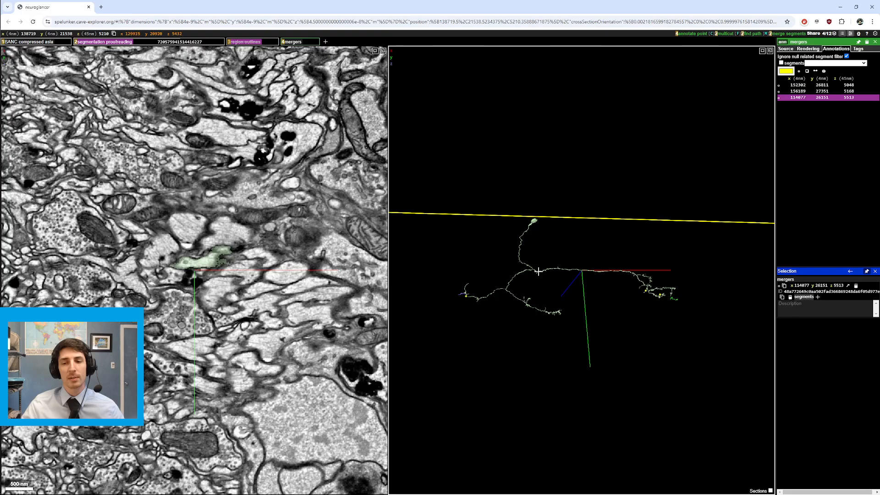
right_click(470, 297)
ctrl+scroll(659, 295, up, 3)
drag(661, 295, 667, 287)
right_click(674, 254)
drag(660, 257, 633, 259)
ctrl+scroll(627, 263, up, 2)
ctrl+scroll(631, 260, down, 4)
right_click(680, 258)
ctrl+scroll(677, 257, up, 4)
ctrl+scroll(613, 251, down, 4)
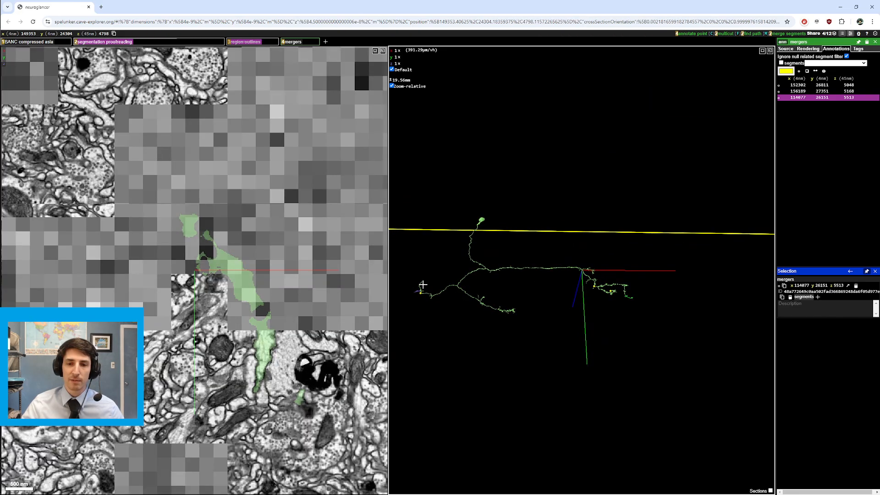
Inspect the free tip of the long side branch near the purple segment, in 3D and through the neighbouring EM slices
right_click(421, 288)
ctrl+scroll(617, 283, up, 6)
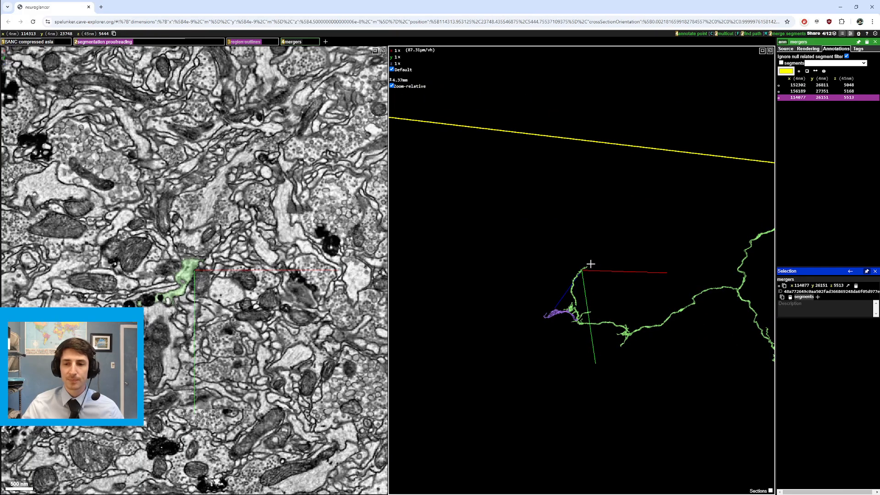
right_click(589, 267)
ctrl+scroll(599, 284, up, 5)
drag(596, 311, 608, 269)
ctrl+scroll(672, 270, down, 6)
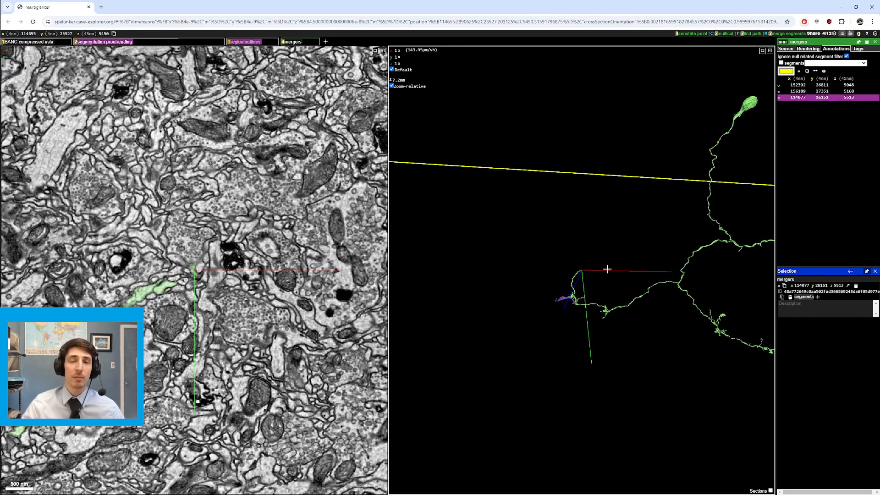
ctrl+scroll(610, 284, up, 3)
scroll(208, 293, up, 7)
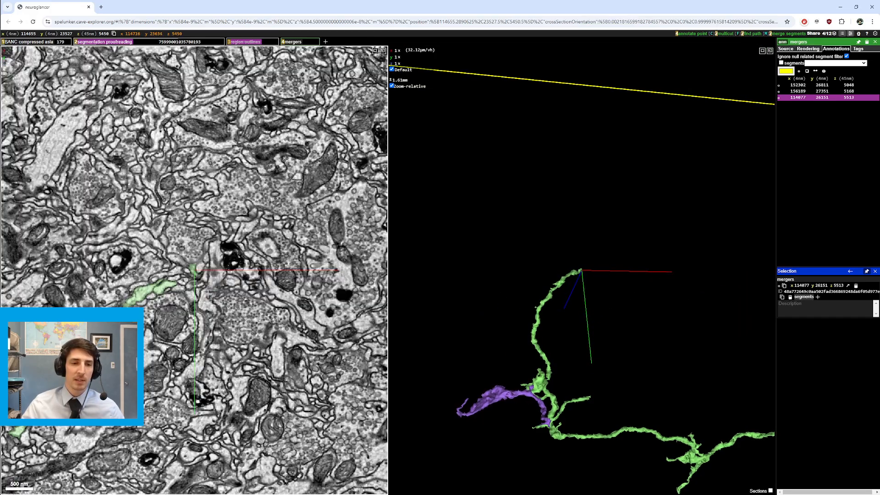
scroll(208, 294, down, 5)
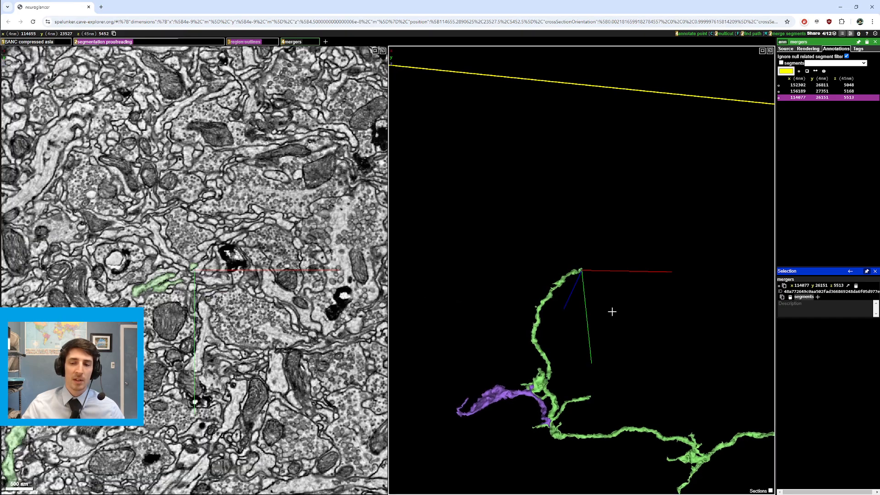
Examine the green neurite between its small twig cluster and the junction with the purple segment
right_click(657, 435)
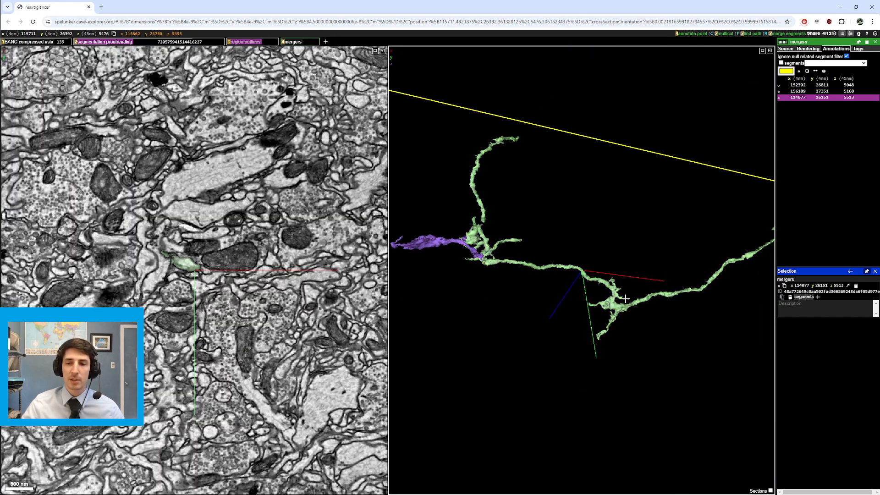
right_click(696, 282)
ctrl+scroll(683, 285, down, 2)
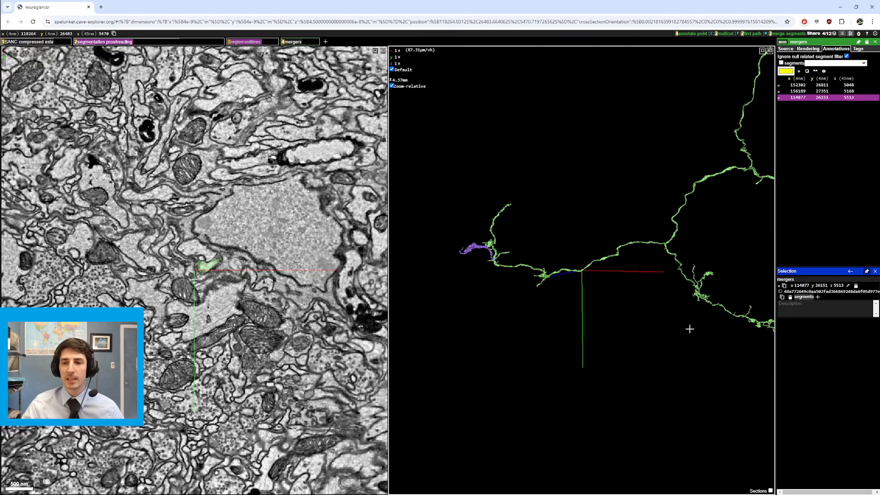
drag(629, 342, 665, 294)
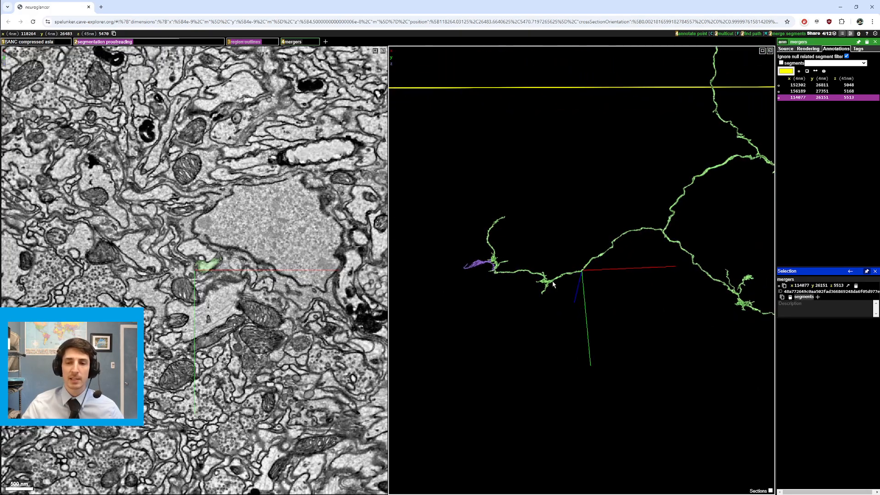
right_click(536, 273)
ctrl+scroll(535, 274, up, 2)
drag(535, 277, 555, 245)
right_click(458, 274)
ctrl+scroll(558, 296, up, 2)
right_click(529, 227)
ctrl+scroll(545, 222, down, 3)
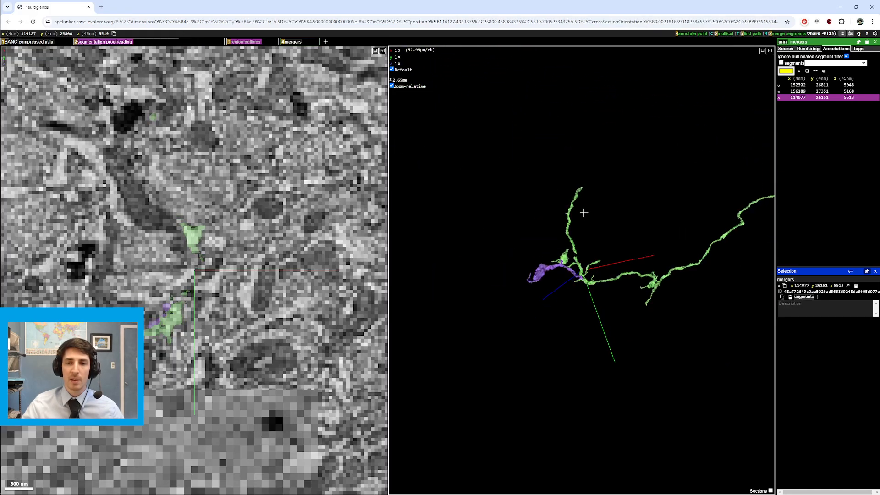
Compare the long side branch's tip and base with the point where the purple segment meets the green neuron
right_click(581, 192)
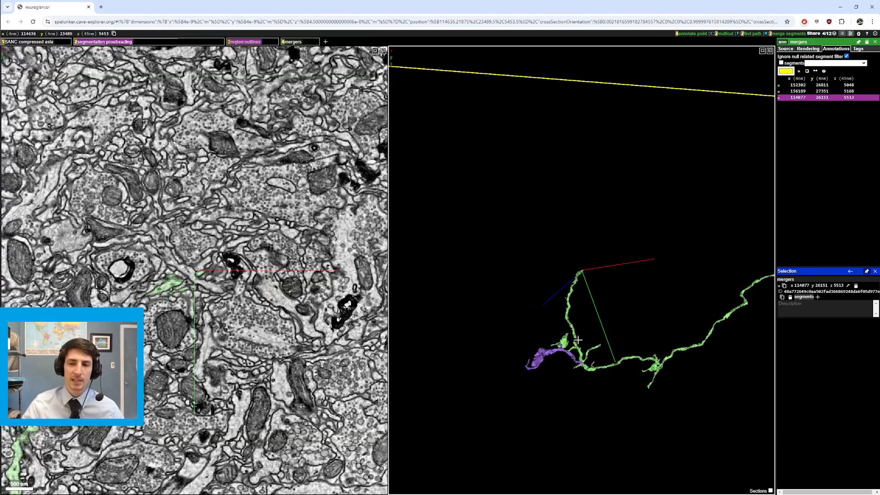
right_click(577, 339)
ctrl+scroll(599, 332, up, 2)
drag(600, 332, 634, 324)
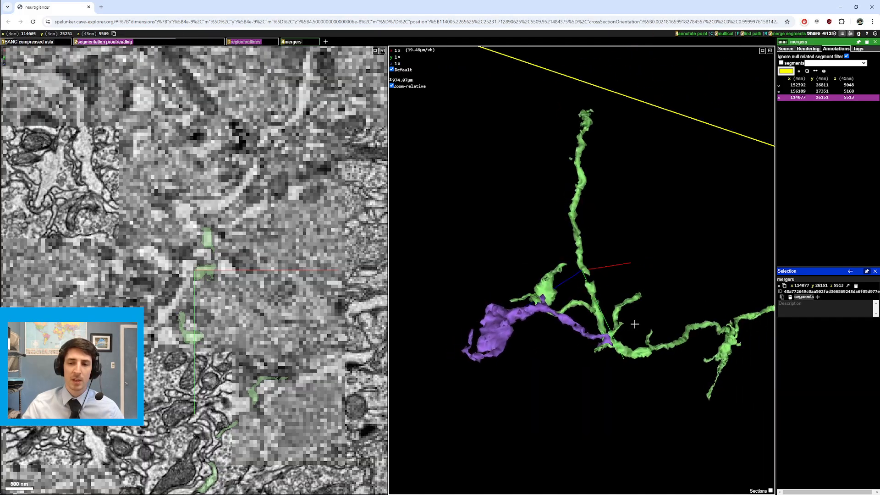
right_click(600, 329)
ctrl+scroll(613, 314, down, 3)
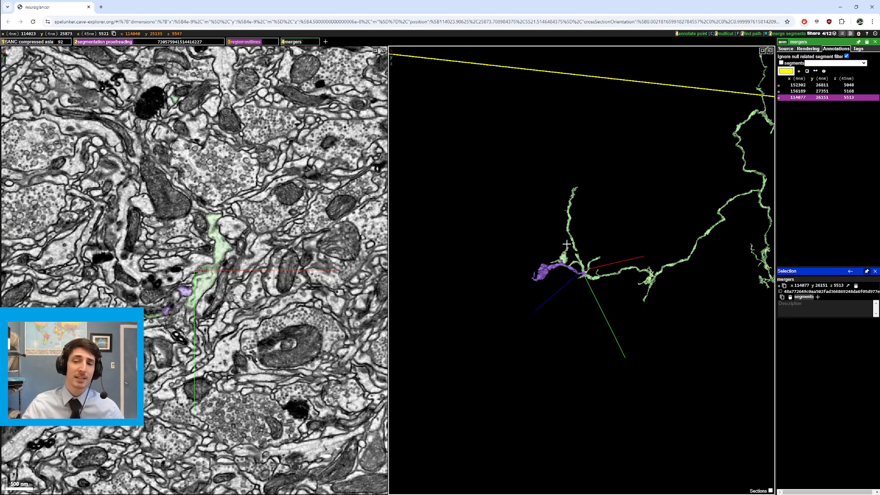
Centre on the long side branch's tip and step back and forth through the EM slices to check for a continuation
right_click(575, 187)
scroll(556, 219, up, 5)
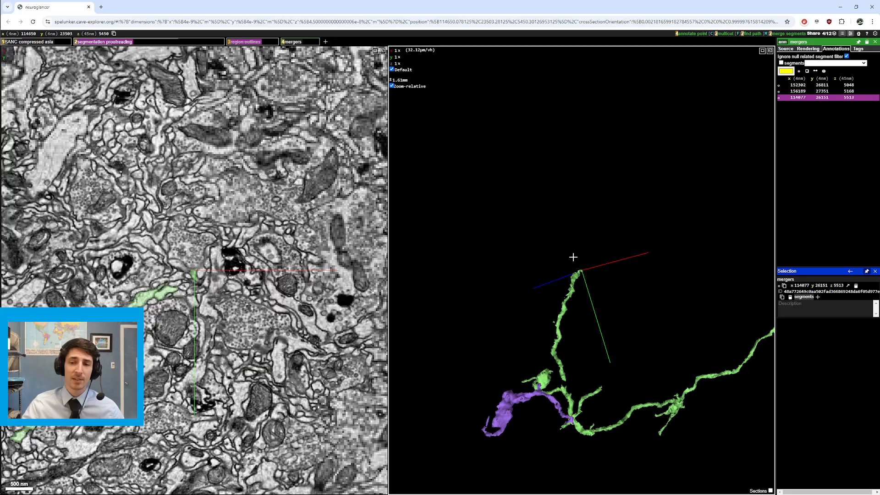
drag(576, 400, 571, 366)
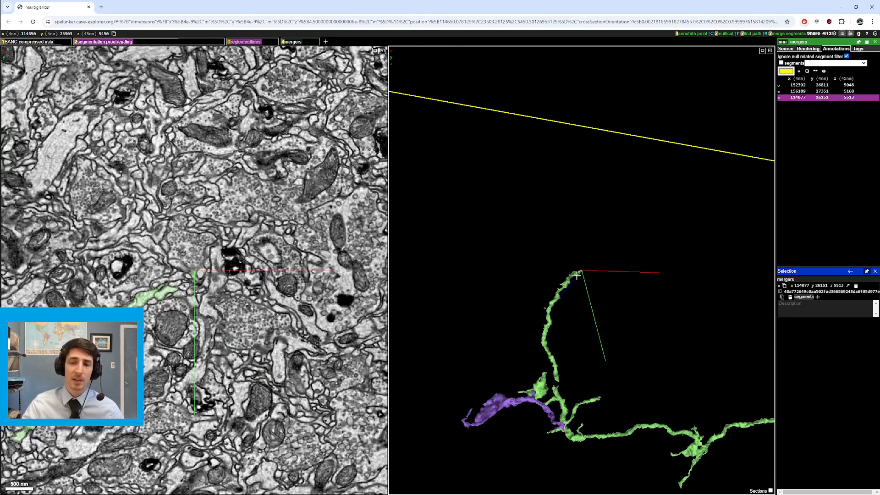
right_click(579, 272)
scroll(234, 317, up, 8)
scroll(234, 317, down, 8)
scroll(234, 317, up, 8)
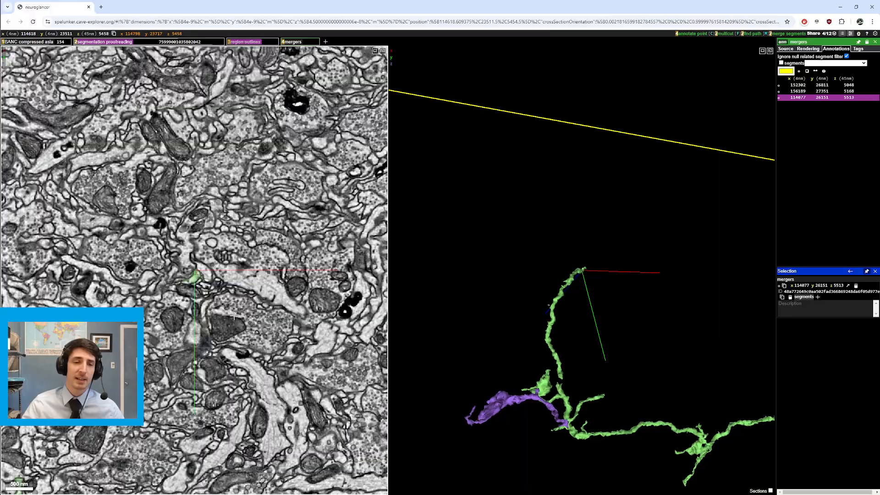
scroll(235, 318, down, 9)
scroll(234, 320, up, 9)
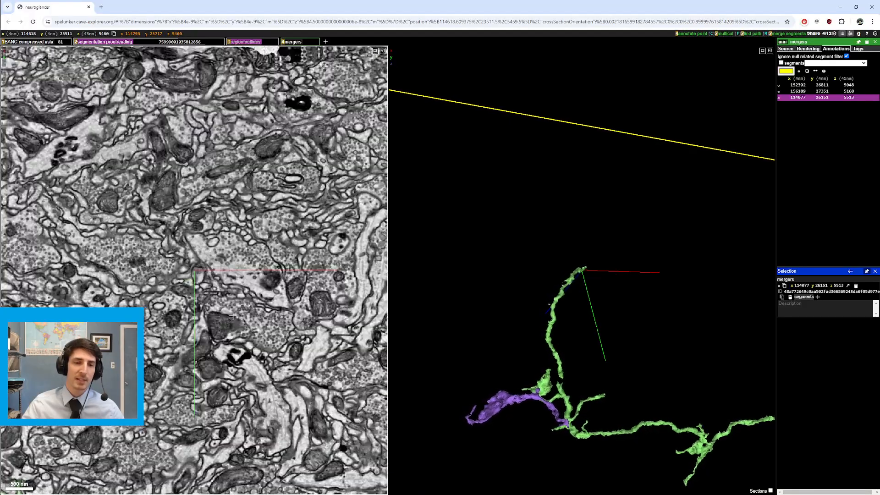
scroll(233, 315, up, 3)
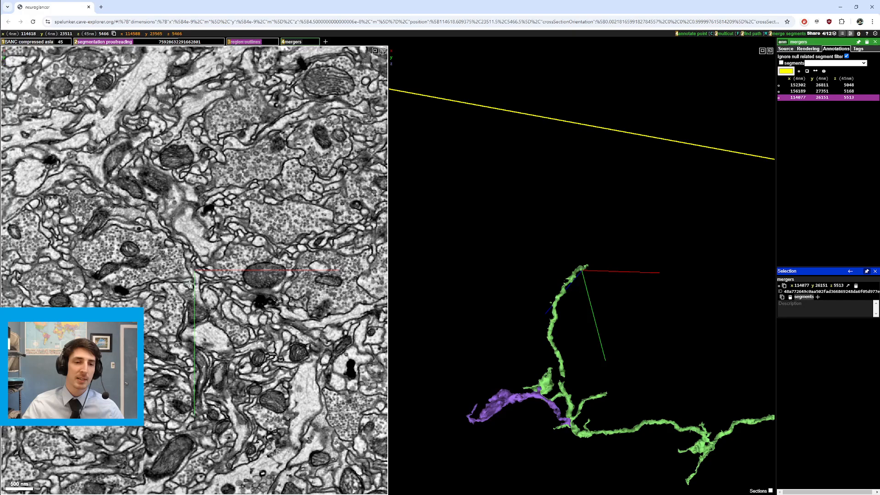
Select the small segment beside the long branch's tip, check it in 3D and EM as a possible continuation, and deselect it
double_click(192, 284)
drag(642, 251, 526, 279)
drag(587, 280, 529, 271)
ctrl+scroll(477, 266, up, 3)
ctrl+scroll(495, 270, down, 2)
scroll(248, 293, down, 12)
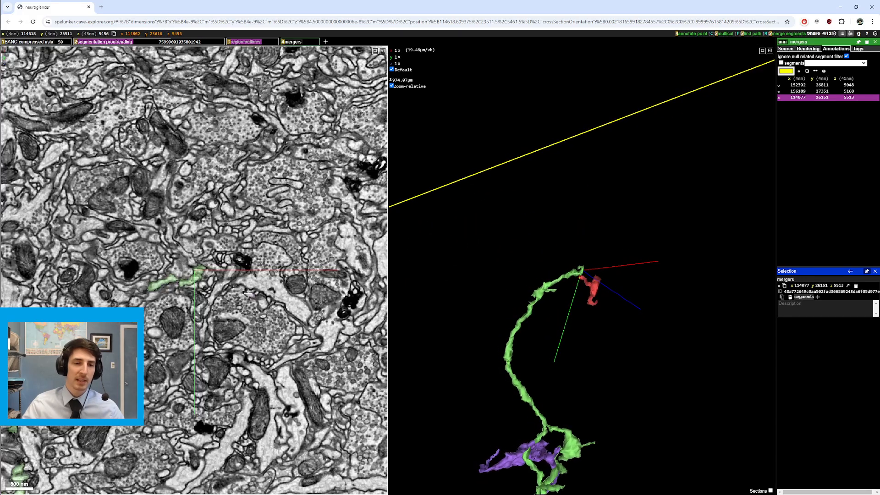
scroll(247, 293, down, 8)
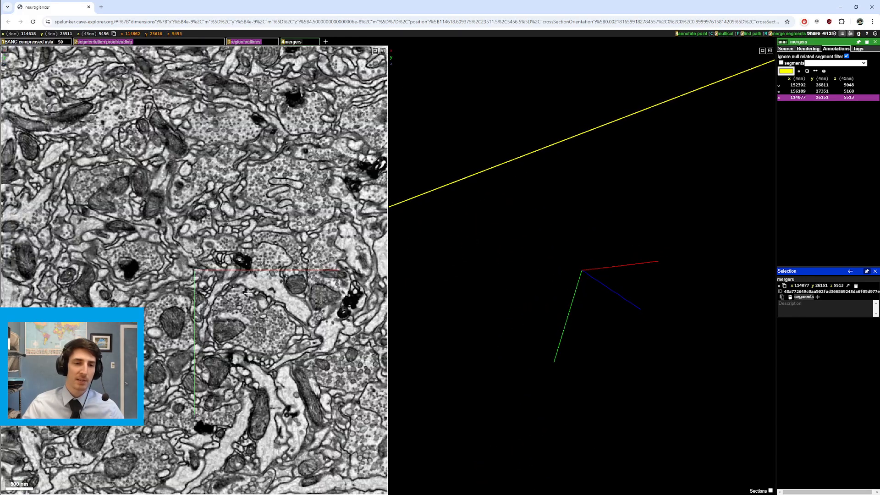
scroll(211, 288, up, 7)
scroll(210, 288, up, 4)
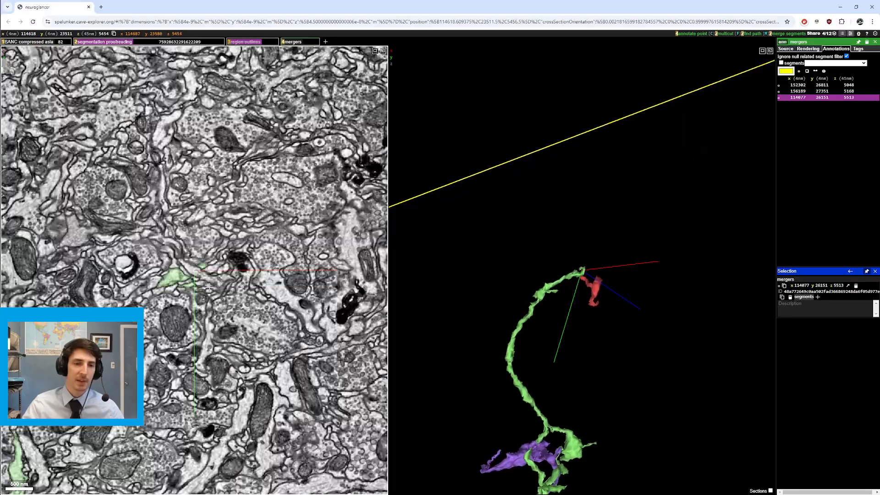
scroll(209, 288, up, 3)
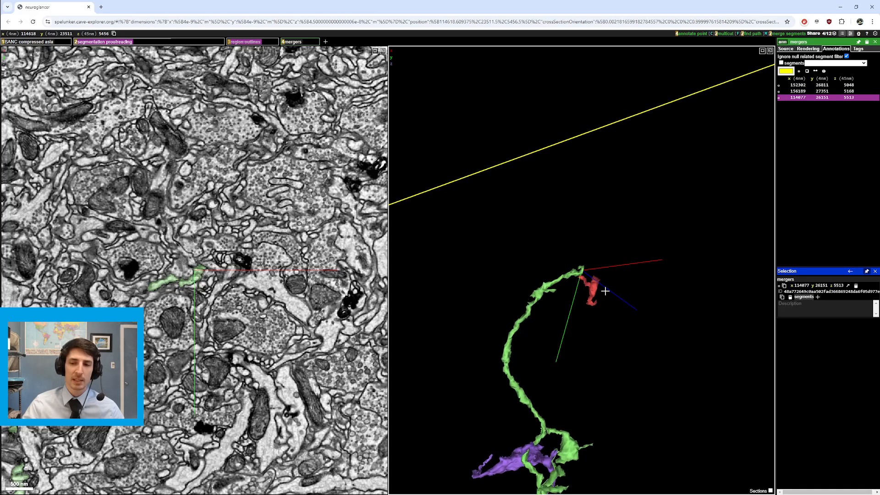
double_click(595, 287)
Return to the junction with the purple segment and deselect that segment, leaving only the green neuron selected
ctrl+scroll(595, 288, down, 7)
drag(596, 287, 661, 301)
right_click(599, 305)
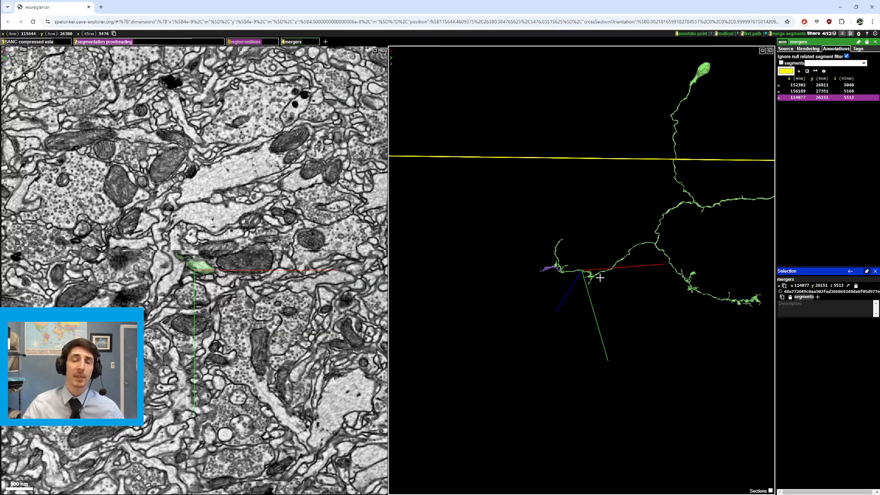
ctrl+scroll(554, 306, up, 5)
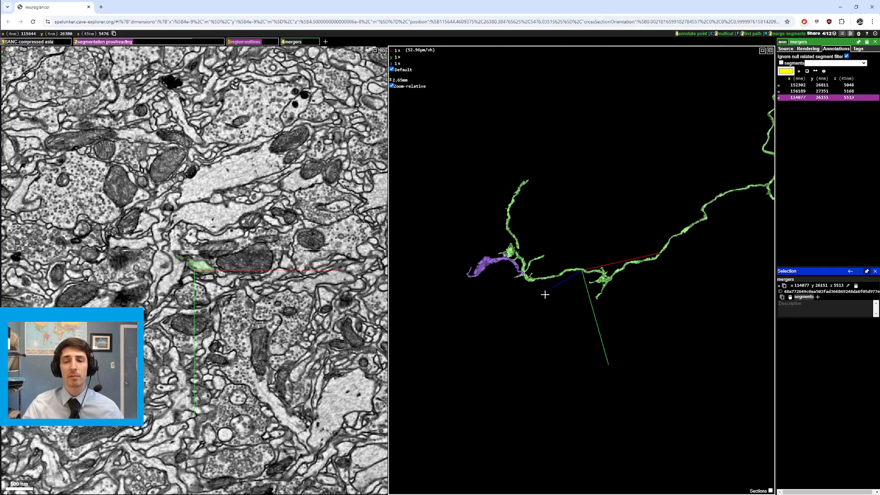
right_click(526, 271)
ctrl+scroll(548, 279, up, 8)
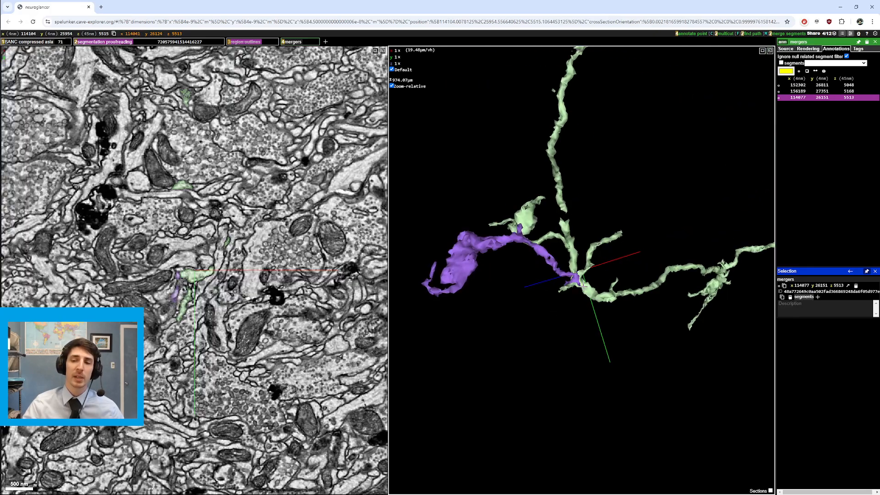
drag(580, 288, 583, 266)
double_click(557, 277)
Examine the green neuron's branch point in 3D from several angles, both close up and within the wider arbor
right_click(570, 279)
ctrl+scroll(581, 285, down, 8)
ctrl+scroll(583, 317, up, 7)
ctrl+scroll(584, 257, down, 2)
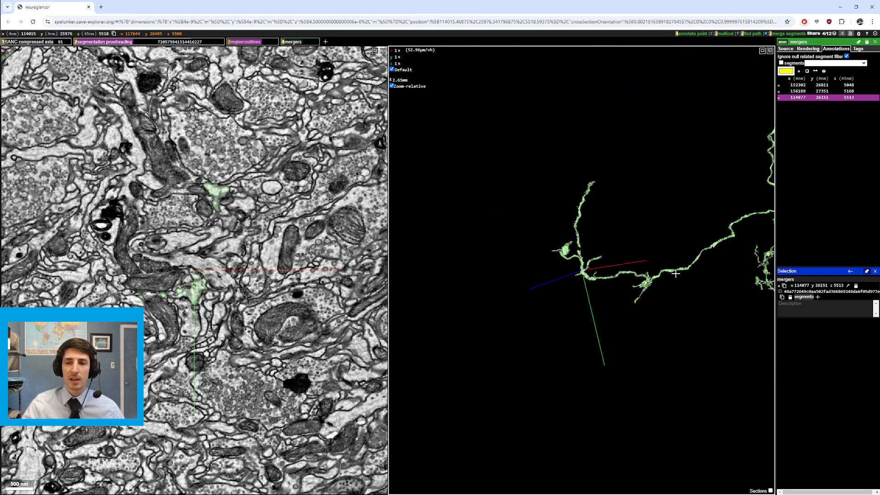
mouse_move(676, 273)
mouse_down()
mouse_move(623, 239)
mouse_move(650, 238)
mouse_move(609, 235)
mouse_move(638, 243)
mouse_move(645, 280)
mouse_move(685, 309)
mouse_move(608, 239)
mouse_up()
ctrl+scroll(665, 291, up, 2)
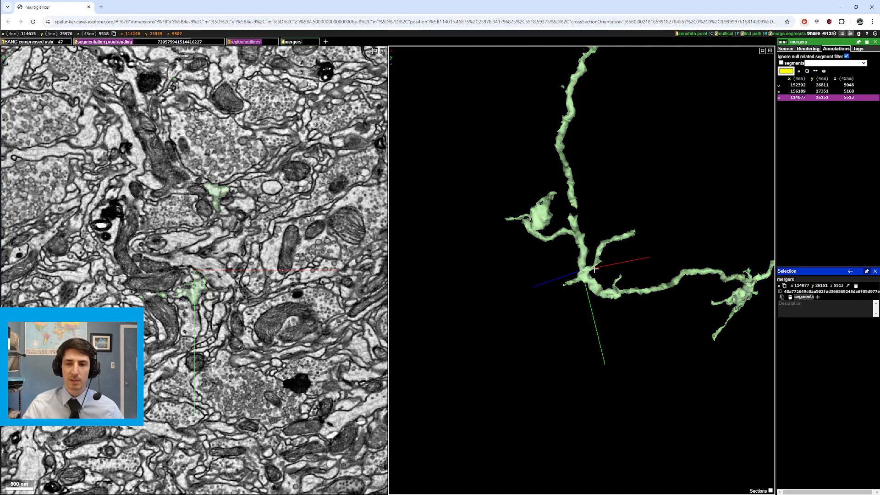
drag(578, 321, 579, 266)
ctrl+scroll(577, 306, down, 1)
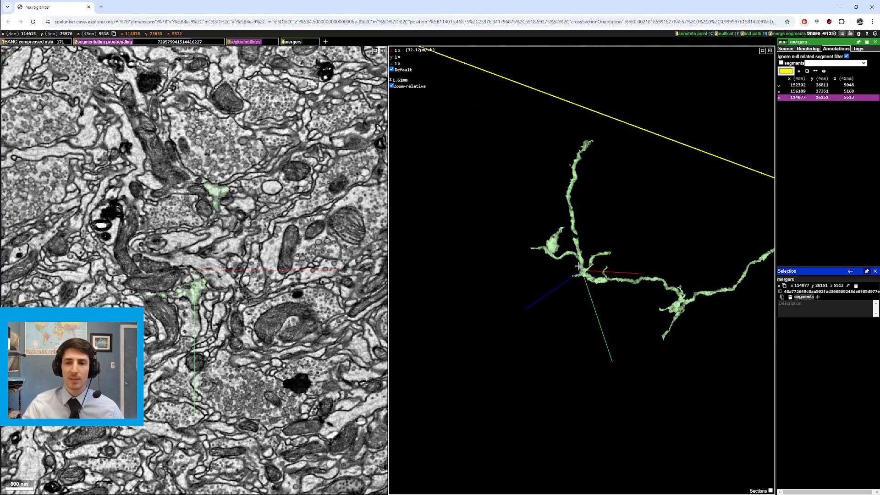
Follow the main neurite in 3D from the neighbouring twig cluster back to the base of the long side branch
drag(656, 298, 626, 315)
right_click(699, 290)
drag(697, 291, 667, 272)
ctrl+scroll(667, 271, down, 1)
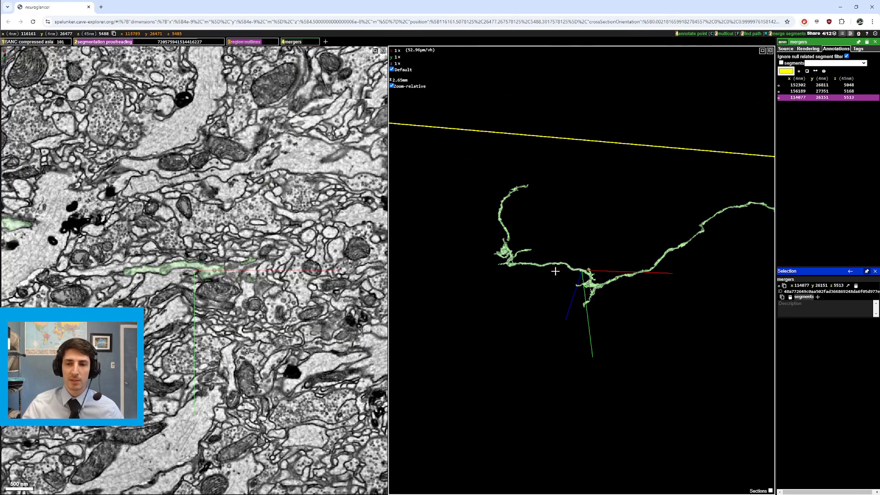
drag(538, 272, 568, 278)
right_click(510, 264)
ctrl+scroll(586, 267, up, 2)
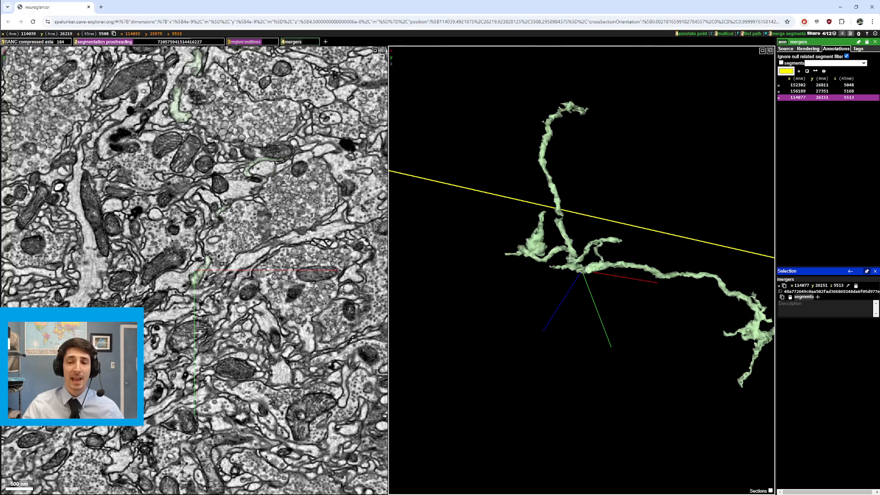
Inspect the short twigs and gaps around the base of the long side branch from different viewing angles
drag(570, 259, 610, 211)
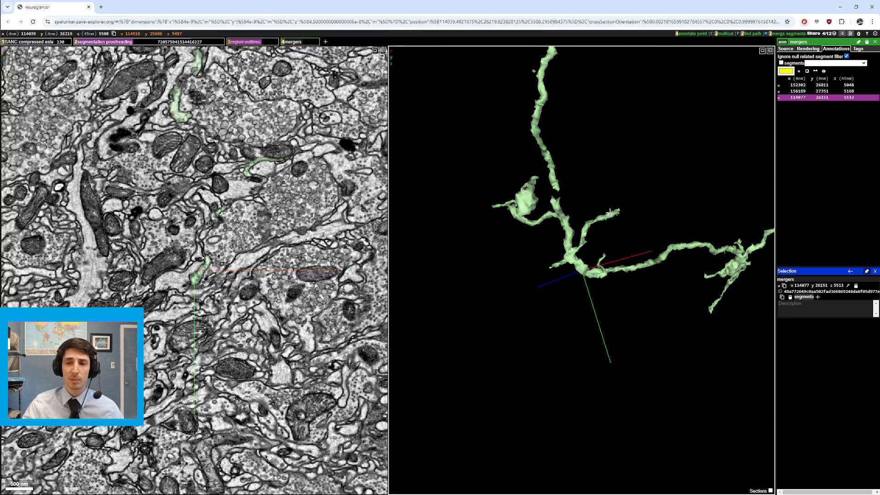
right_click(570, 254)
drag(570, 253, 615, 232)
ctrl+scroll(610, 312, down, 4)
scroll(520, 321, up, 1)
ctrl+scroll(521, 339, up, 4)
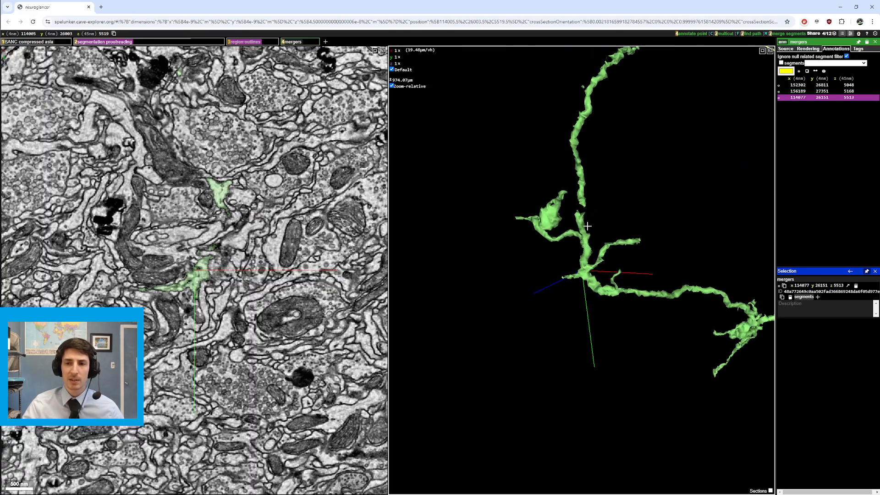
drag(616, 298, 634, 327)
Trace the green neurite through the EM slices from the base of the long side branch back to the branch point
right_click(613, 299)
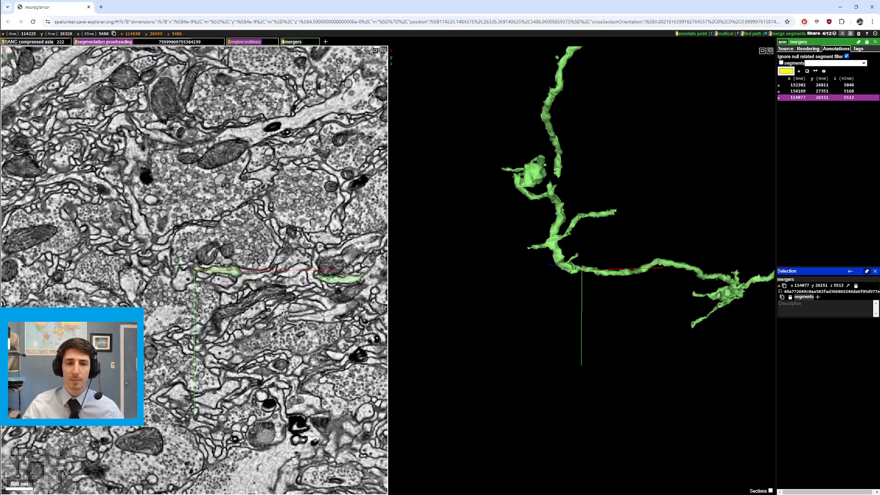
scroll(184, 270, up, 15)
drag(180, 269, 219, 294)
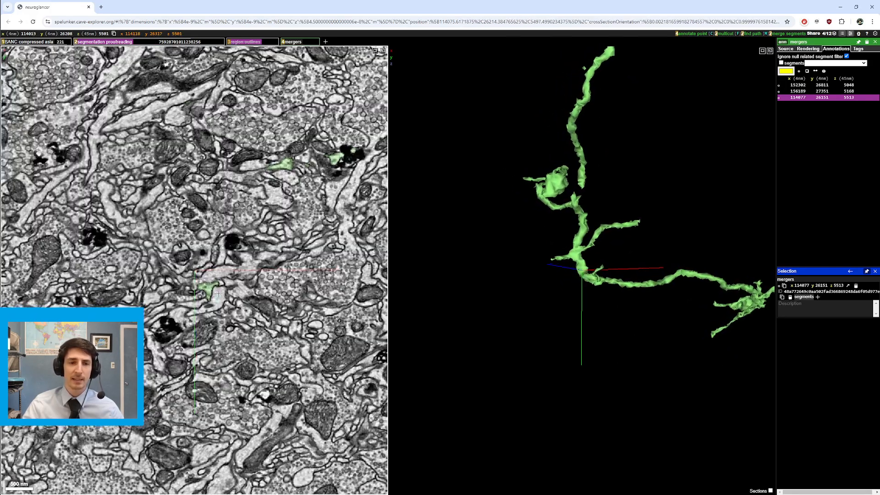
scroll(218, 294, up, 15)
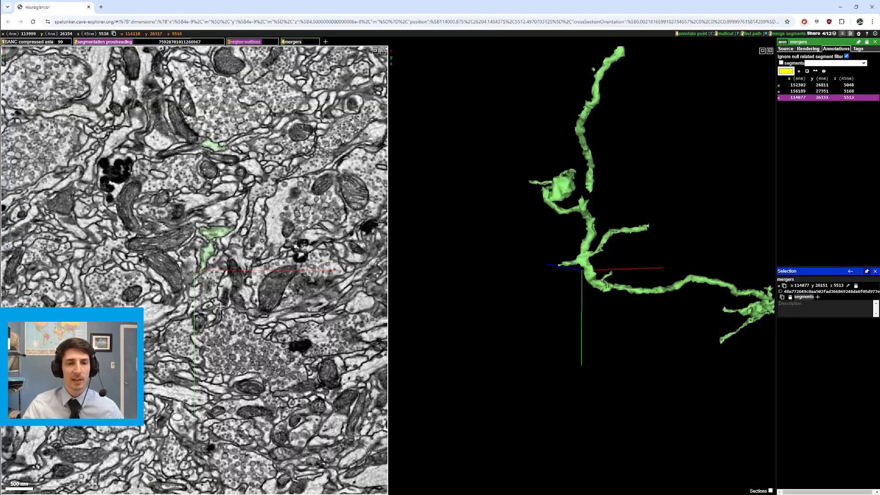
scroll(220, 306, up, 8)
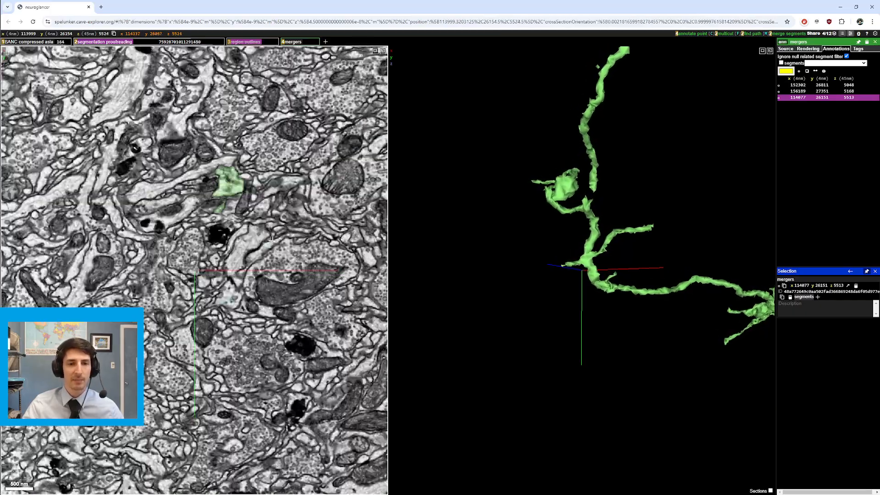
scroll(268, 226, up, 2)
Follow the green neurite through the EM slices to its large swelling, and recentre on the branch point from another 3D angle
drag(264, 183, 245, 302)
scroll(240, 242, up, 16)
scroll(238, 294, up, 9)
scroll(245, 302, up, 2)
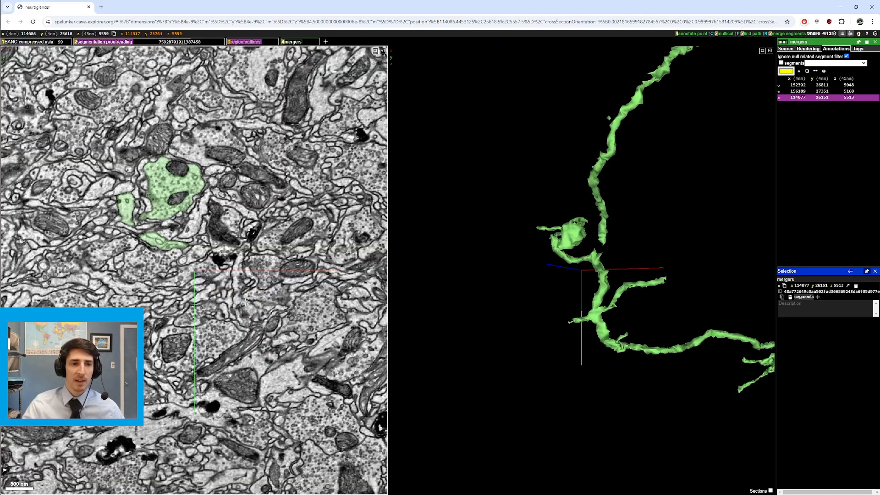
scroll(245, 302, up, 6)
drag(590, 292, 616, 252)
right_click(624, 265)
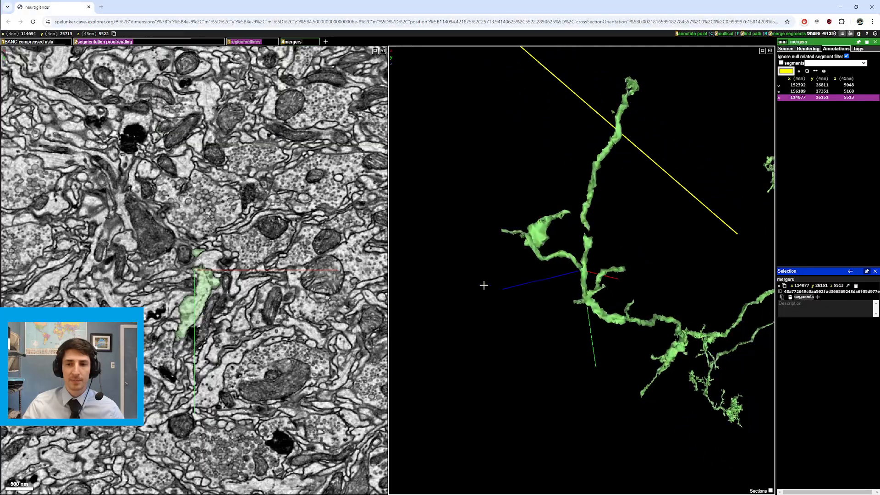
Examine the green branch point slice by slice in EM, comparing the raw image with the segmentation overlay on and off
scroll(315, 322, down, 5)
drag(315, 323, 326, 207)
scroll(326, 206, down, 3)
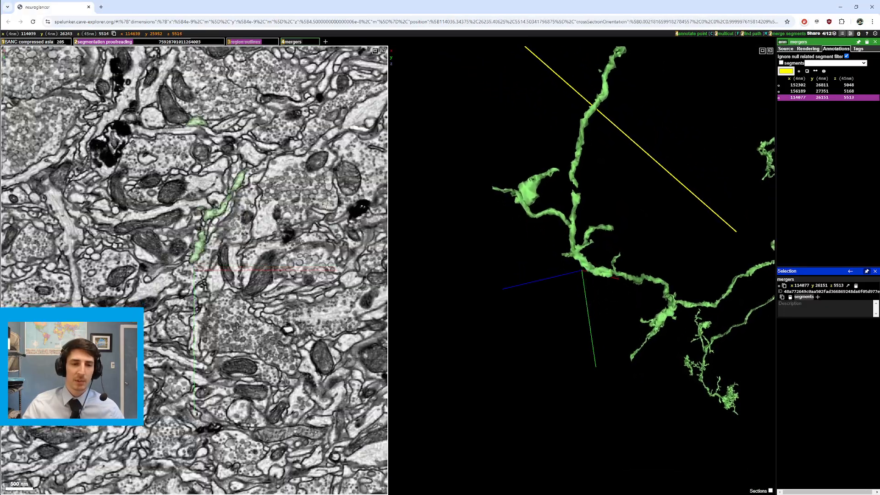
scroll(326, 206, up, 4)
key(2)
key(2)
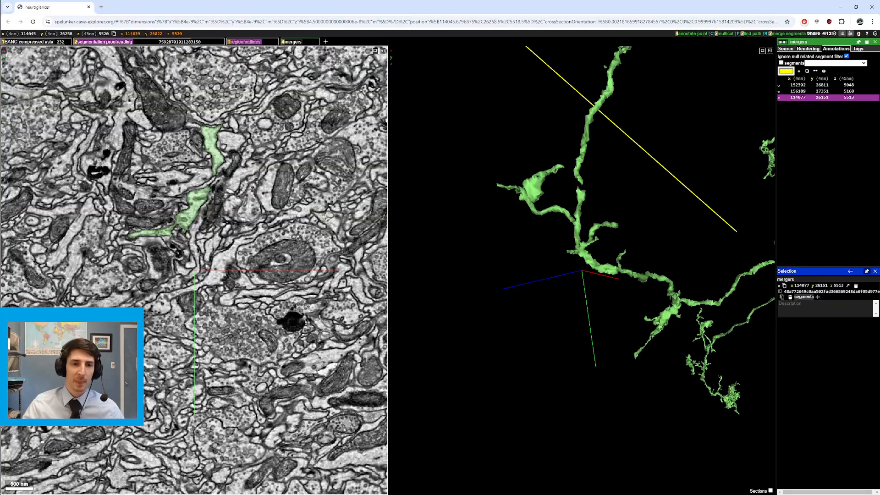
scroll(326, 218, up, 2)
key(2)
key(2)
scroll(325, 218, down, 3)
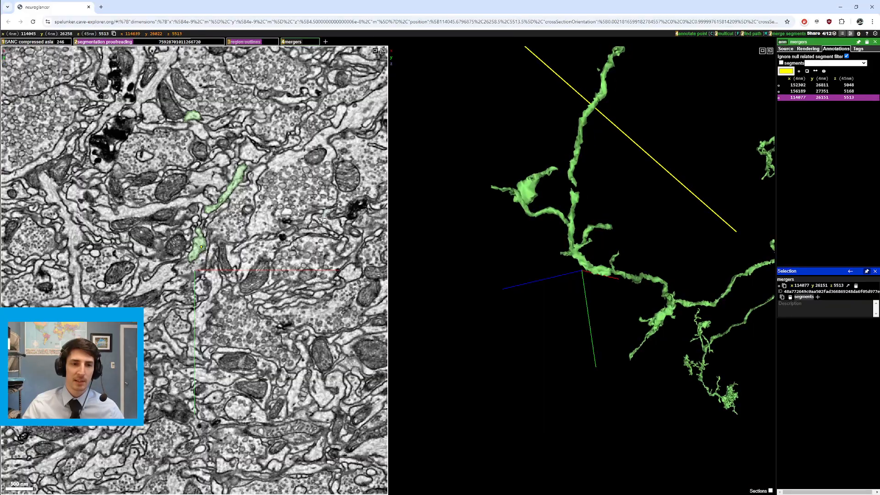
scroll(324, 219, down, 4)
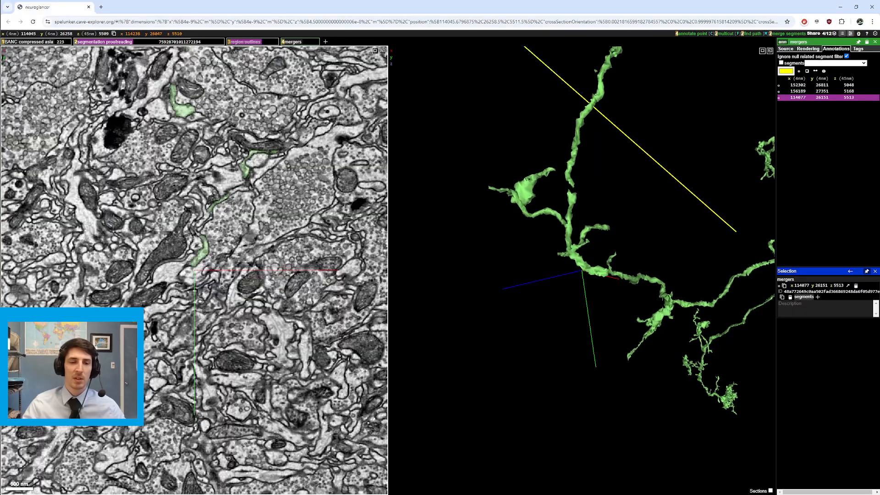
scroll(237, 225, up, 6)
key(2)
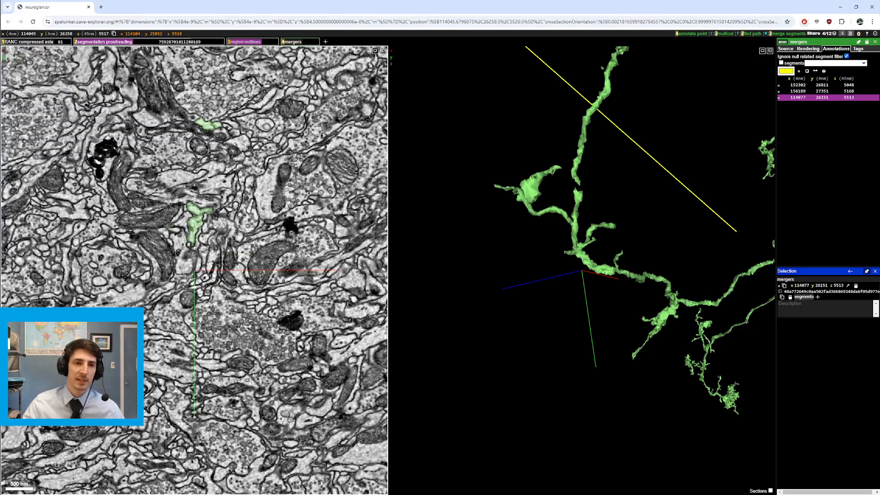
Add the neighbouring purple segment to the selection and inspect where it touches the green branch point in 3D
drag(207, 179, 243, 337)
drag(549, 275, 573, 281)
right_click(583, 289)
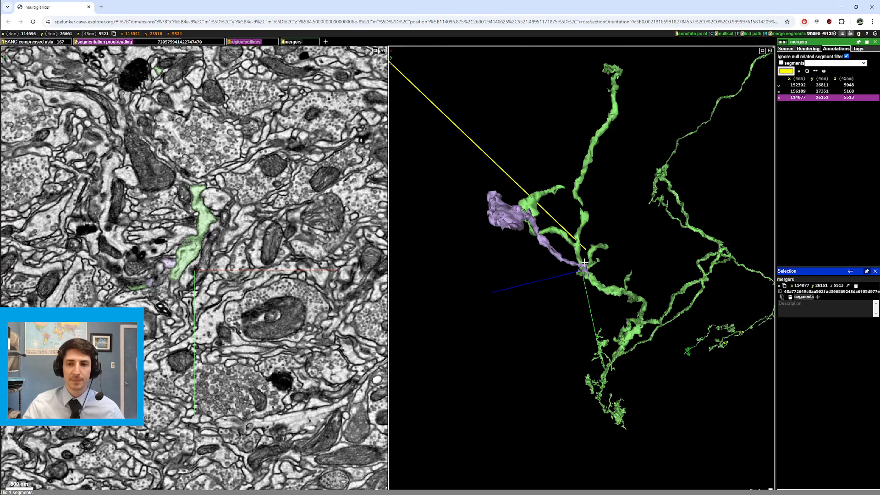
scroll(585, 262, up, 10)
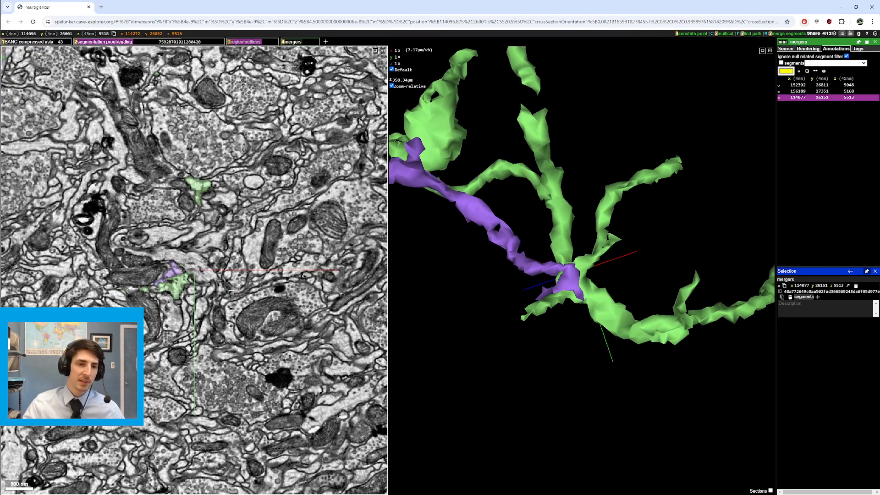
Compare the boundary between the purple and green segments across the EM slices with the segmentation overlay shown and hidden
key(2)
scroll(199, 290, up, 6)
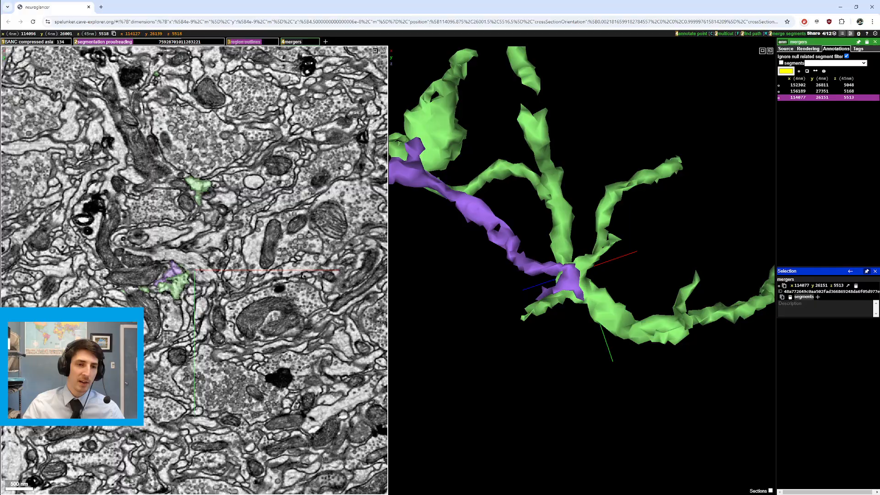
key(2)
scroll(202, 303, down, 7)
key(2)
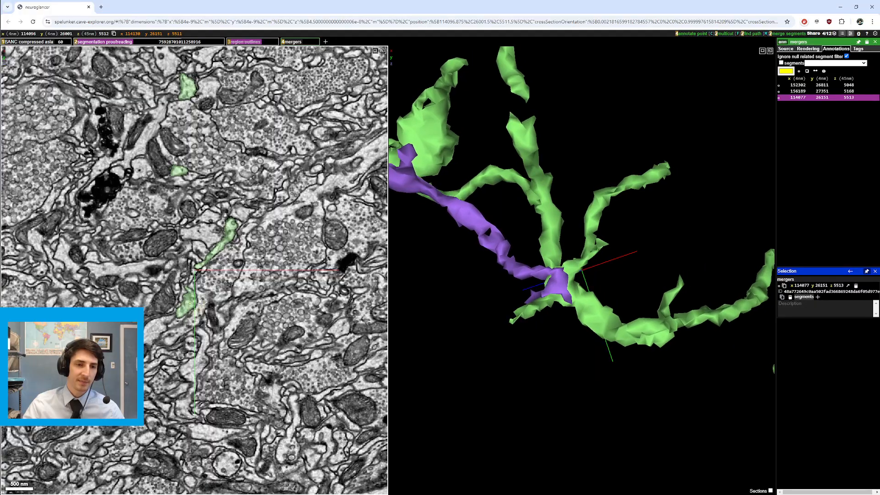
key(2)
scroll(201, 304, up, 2)
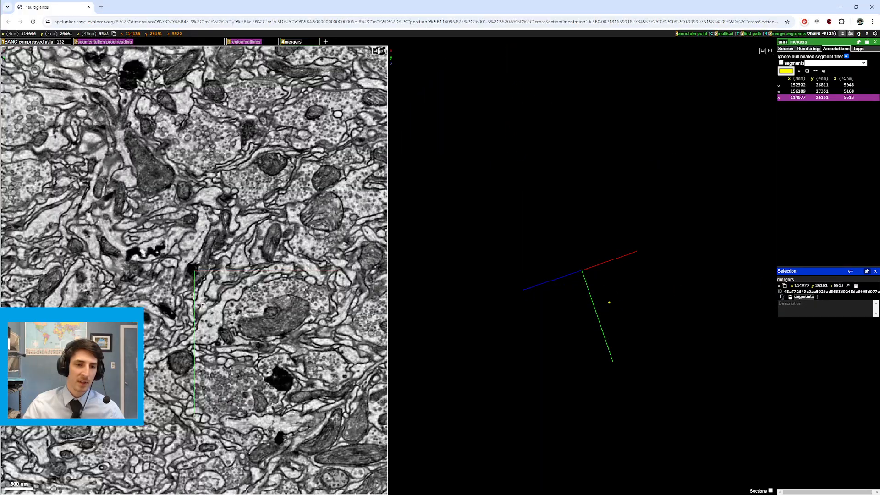
key(2)
scroll(202, 305, down, 7)
key(2)
key(2)
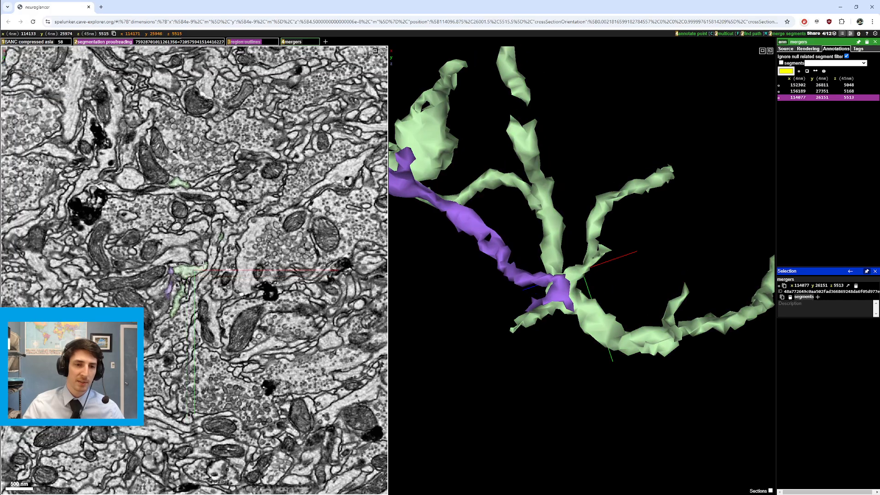
scroll(592, 247, up, 4)
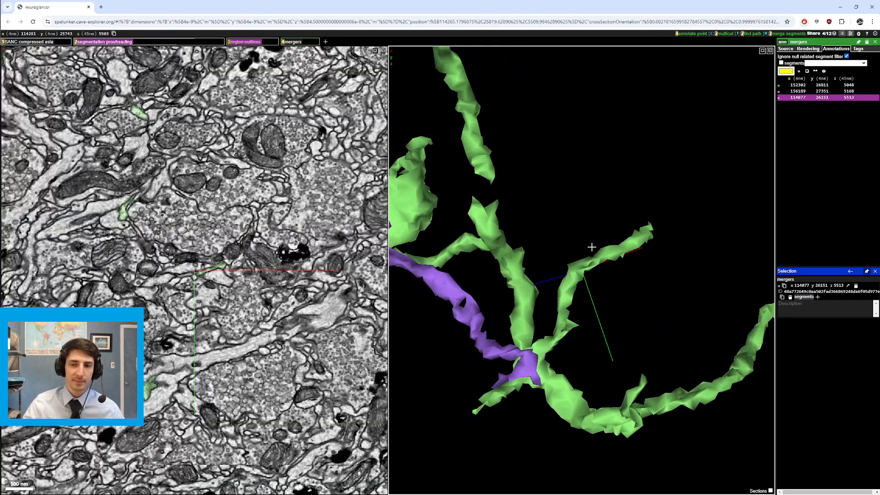
Trace the short green side twig above the branch point through the EM slices and view it within the wider arbor
scroll(621, 240, down, 5)
scroll(188, 284, down, 9)
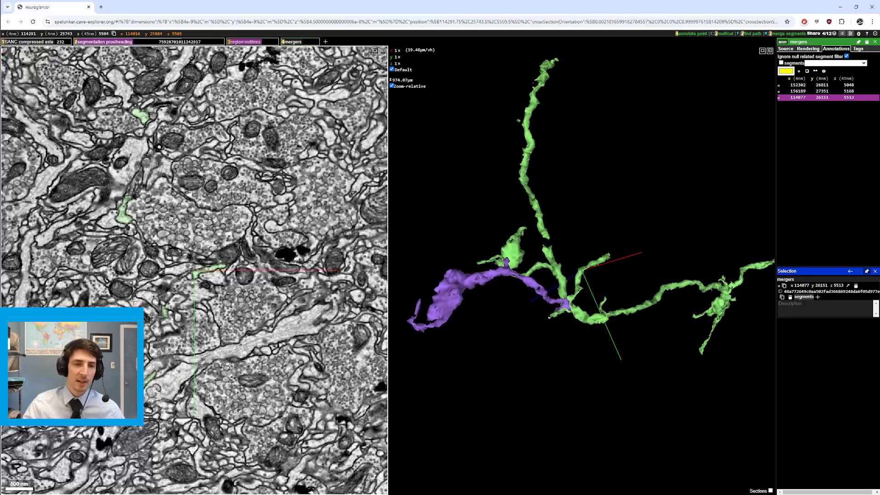
scroll(189, 285, down, 6)
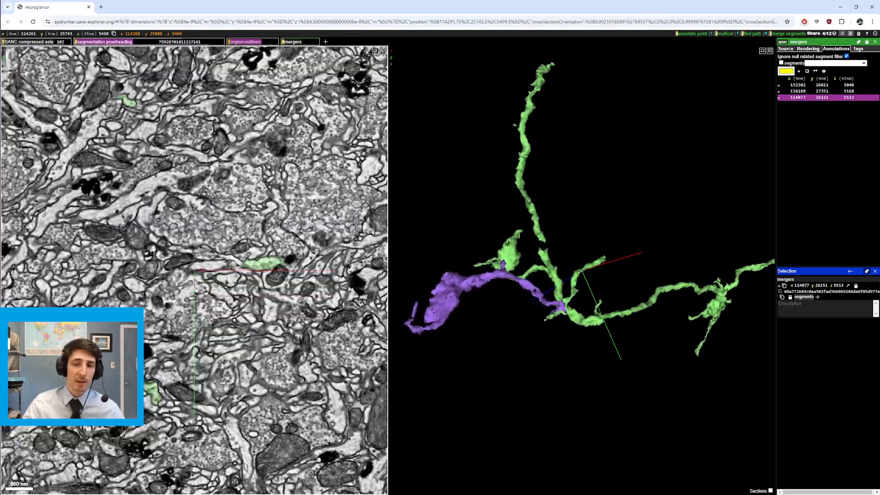
Recentre on the purple and green junction and deselect the purple segment, leaving only the green neuron selected
right_click(560, 305)
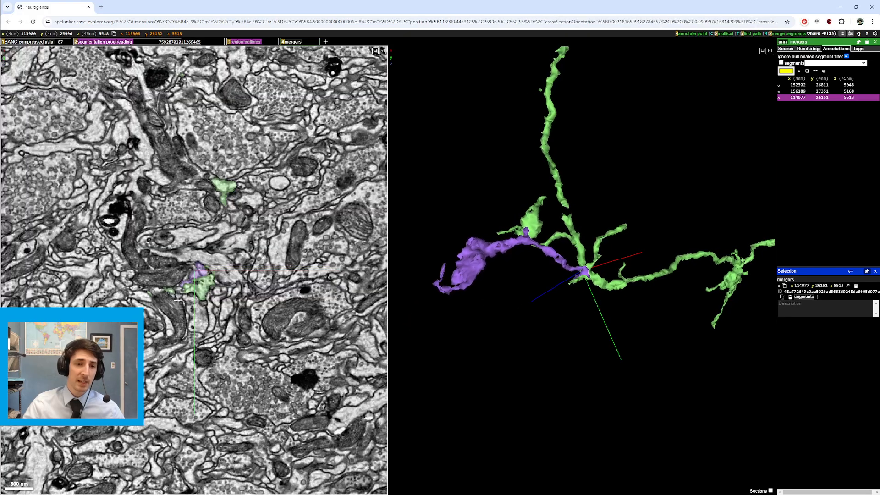
ctrl+scroll(565, 265, up, 5)
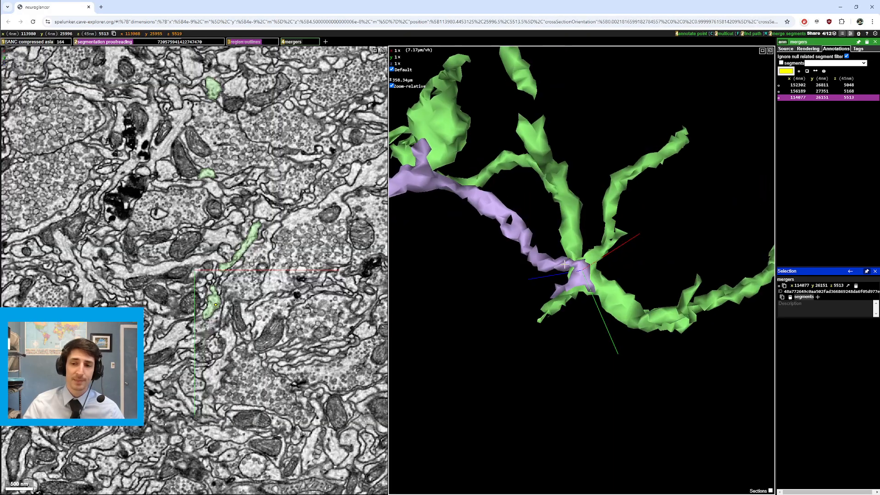
double_click(565, 264)
ctrl+scroll(565, 264, down, 3)
drag(565, 264, 534, 240)
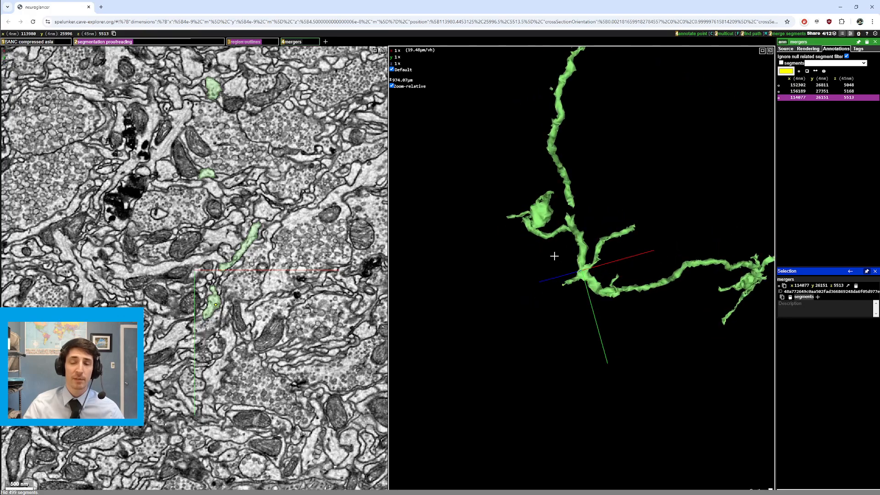
Recheck the green processes meeting at the branch point against the raw EM slices, toggling the segmentation overlay for comparison
right_click(588, 282)
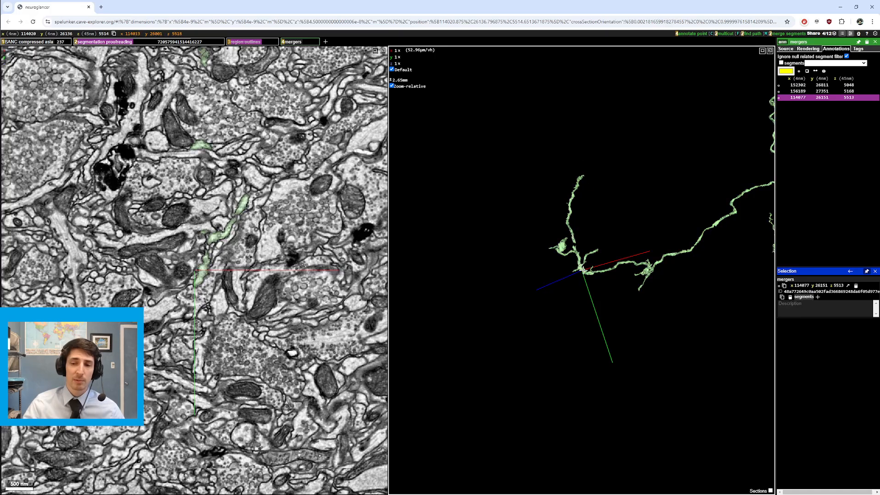
right_click(584, 273)
scroll(222, 266, down, 5)
key(2)
drag(222, 265, 225, 290)
scroll(225, 289, down, 3)
scroll(225, 290, down, 3)
key(2)
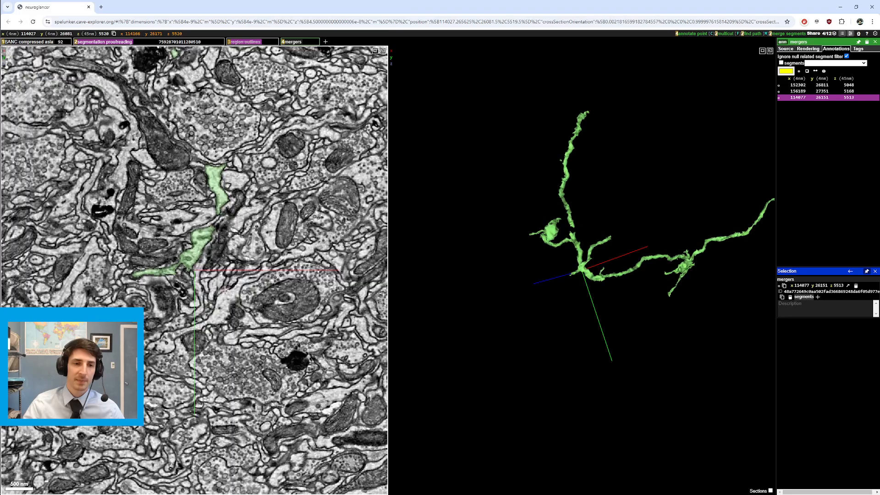
scroll(156, 281, up, 2)
key(2)
scroll(152, 278, down, 3)
scroll(146, 277, up, 2)
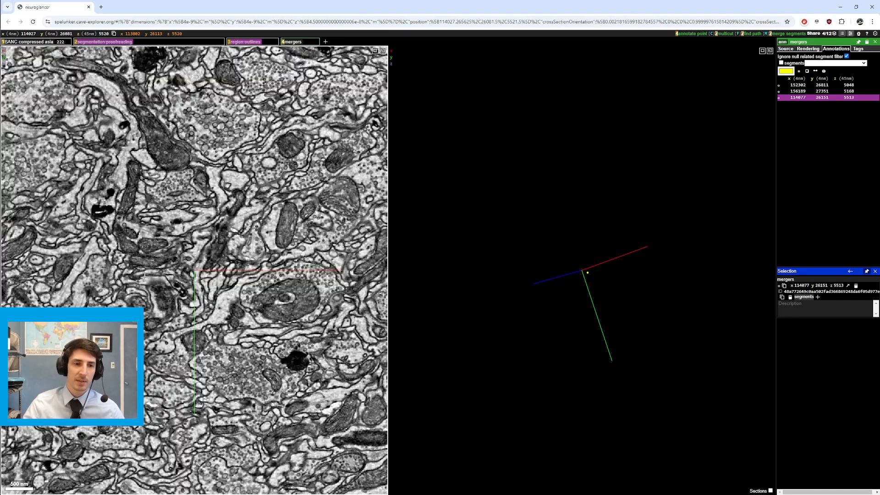
scroll(204, 237, up, 2)
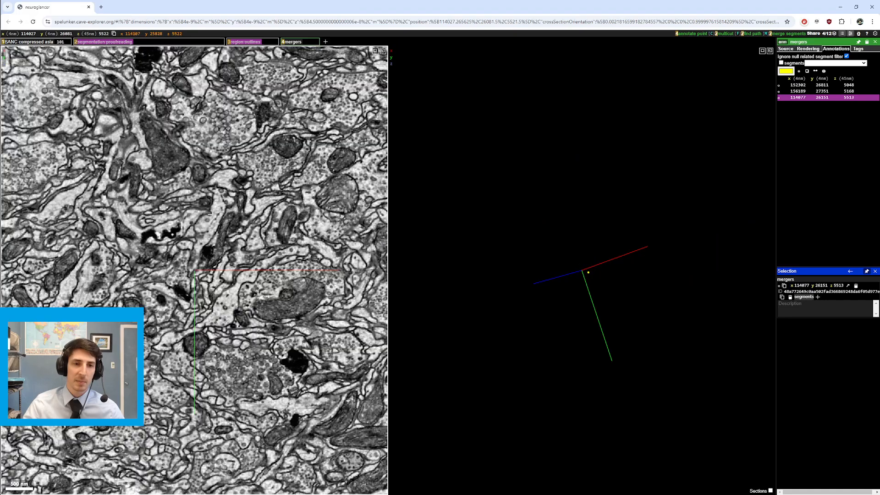
key(2)
scroll(212, 219, up, 1)
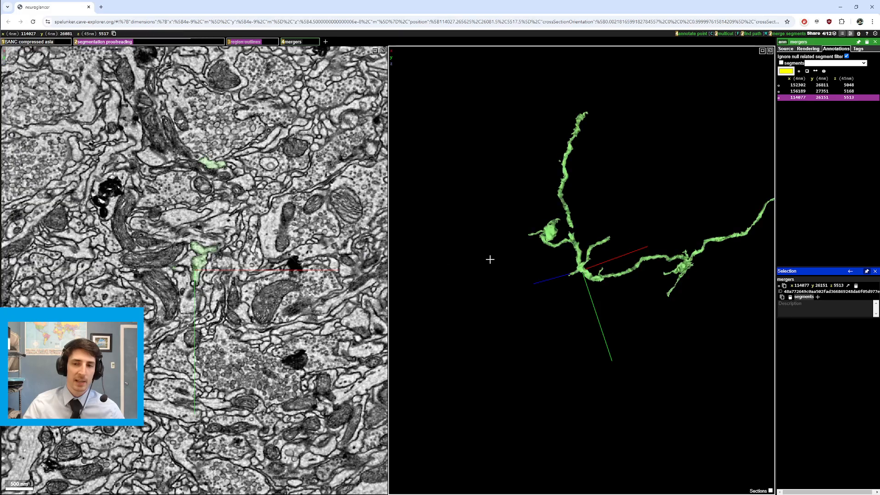
View the branch point up close in 3D and check how its shortest twig connects in the adjacent EM slices
right_click(584, 257)
drag(584, 257, 534, 244)
scroll(537, 287, up, 5)
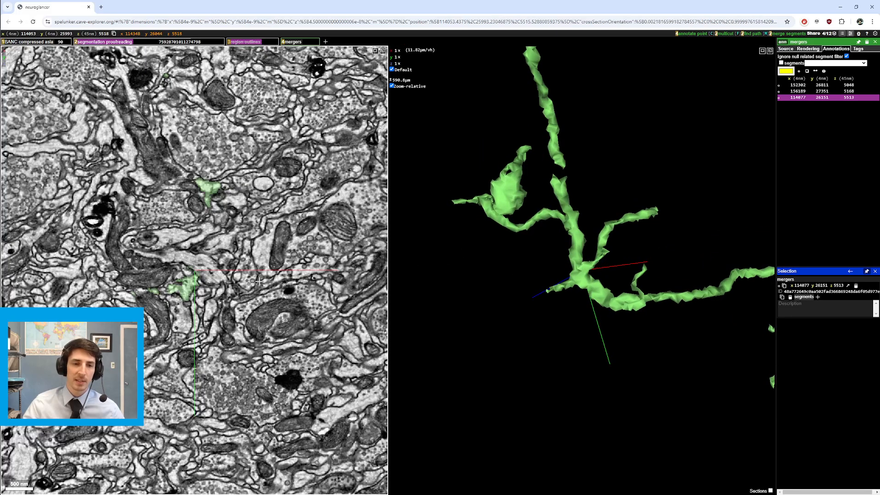
scroll(222, 270, down, 8)
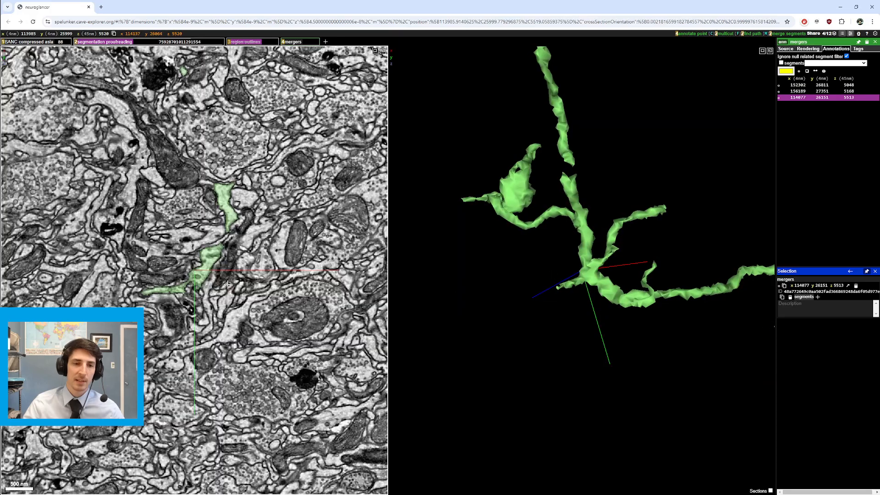
key(2)
scroll(221, 270, down, 1)
key(2)
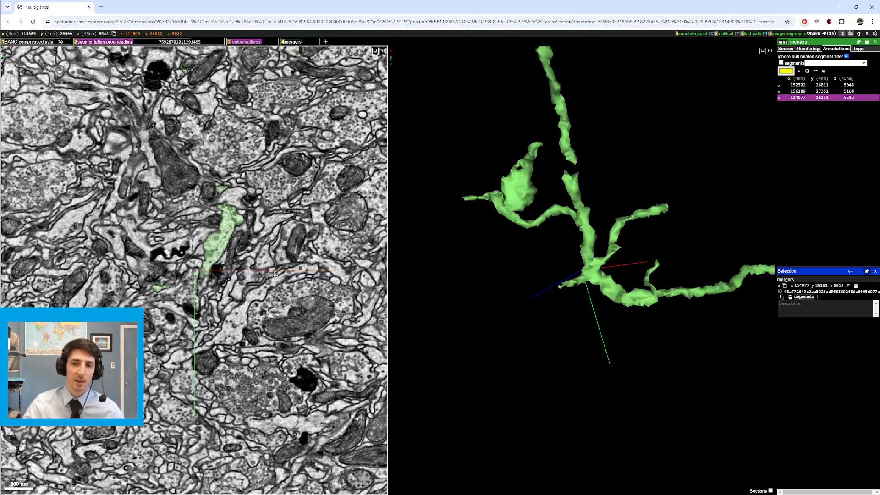
Move along the main neurite to the neighbouring twig cluster and examine its branching in 3D up close
drag(617, 287, 654, 303)
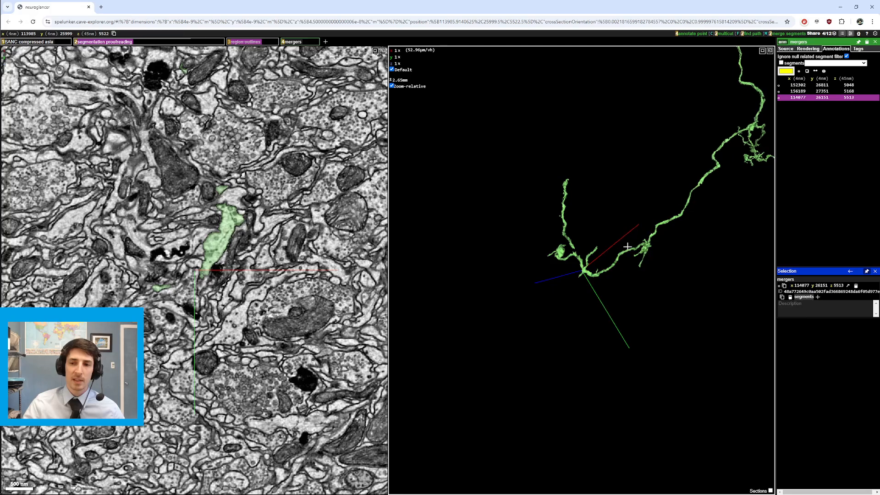
right_click(646, 248)
ctrl+scroll(646, 250, up, 5)
drag(647, 249, 575, 222)
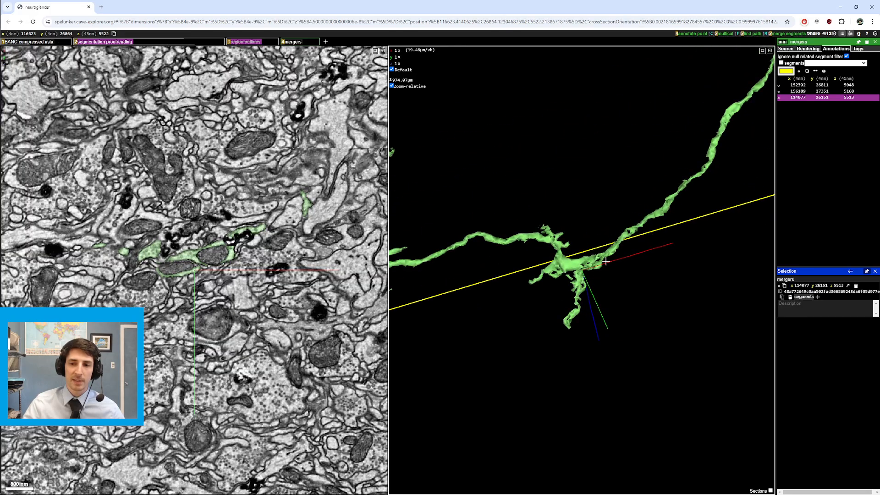
ctrl+scroll(567, 320, up, 5)
drag(568, 319, 586, 315)
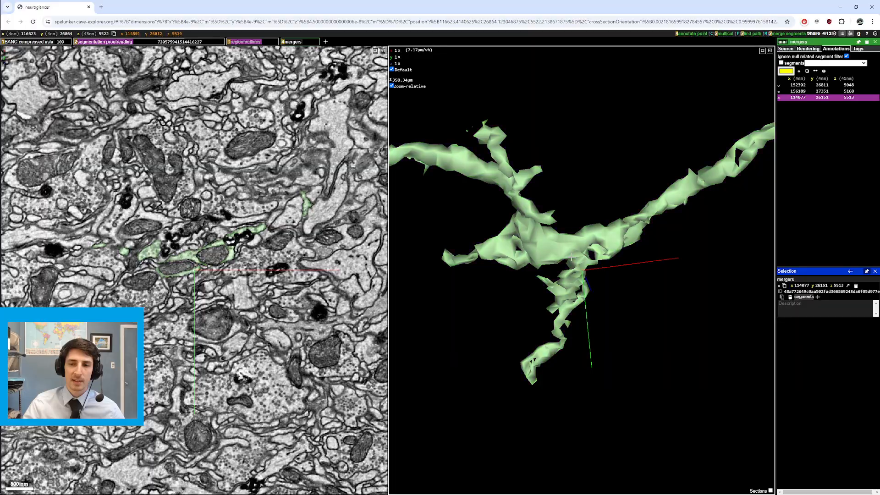
Centre on the twig below the branch point and check its connection through the EM slices with the segmentation overlay on and off
right_click(579, 265)
scroll(252, 315, down, 3)
scroll(252, 315, down, 4)
key(2)
scroll(249, 313, up, 9)
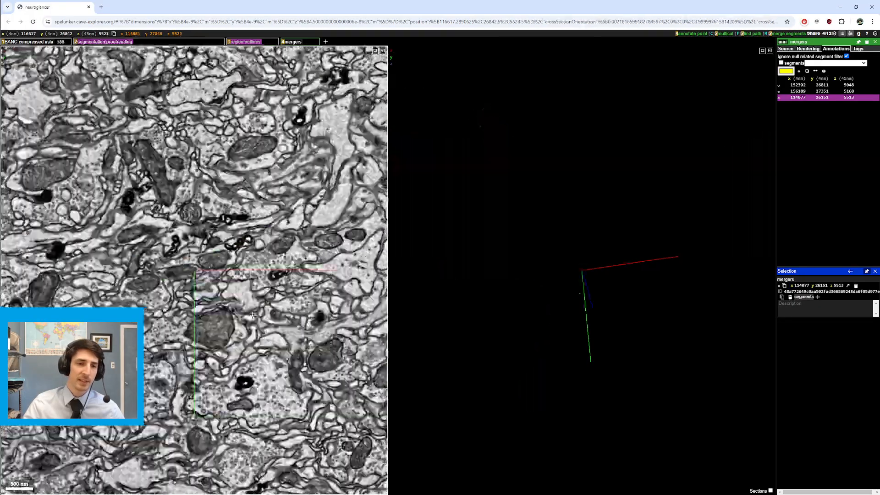
key(2)
scroll(244, 310, down, 5)
scroll(244, 310, up, 12)
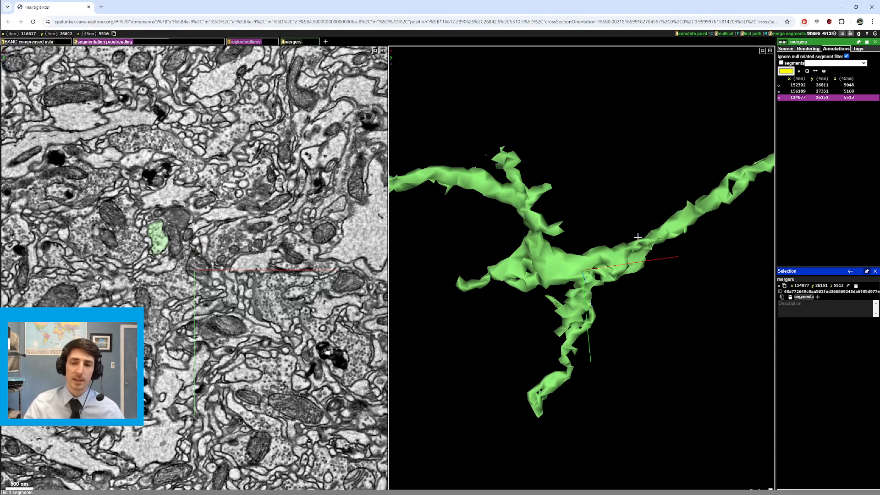
Compare the purple segment with the green branch point in 3D, deselect it, and recentre on the green junction
drag(638, 237, 589, 244)
scroll(254, 266, up, 5)
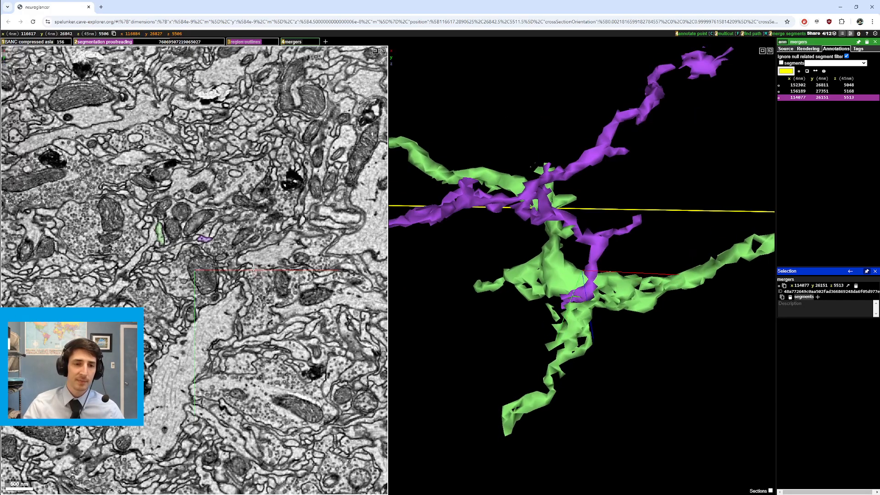
scroll(539, 227, down, 5)
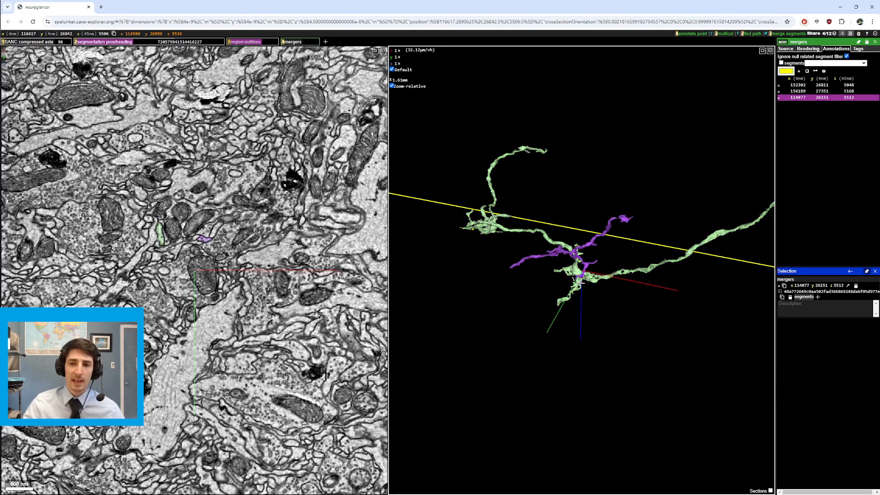
scroll(582, 283, up, 6)
double_click(596, 250)
right_click(579, 314)
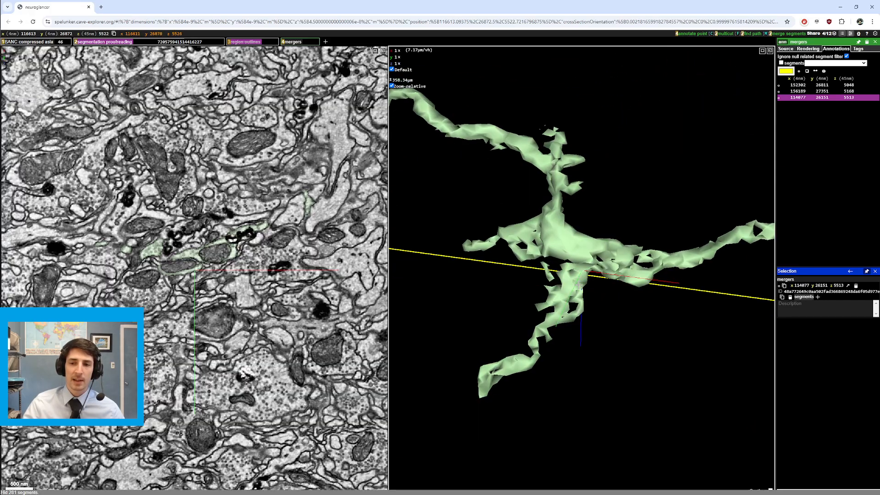
Move along the neurite to the adjacent twig cluster and its curved end, and inspect both in 3D for suspicious branching
drag(566, 243, 593, 288)
scroll(593, 288, down, 5)
right_click(450, 231)
scroll(568, 257, up, 3)
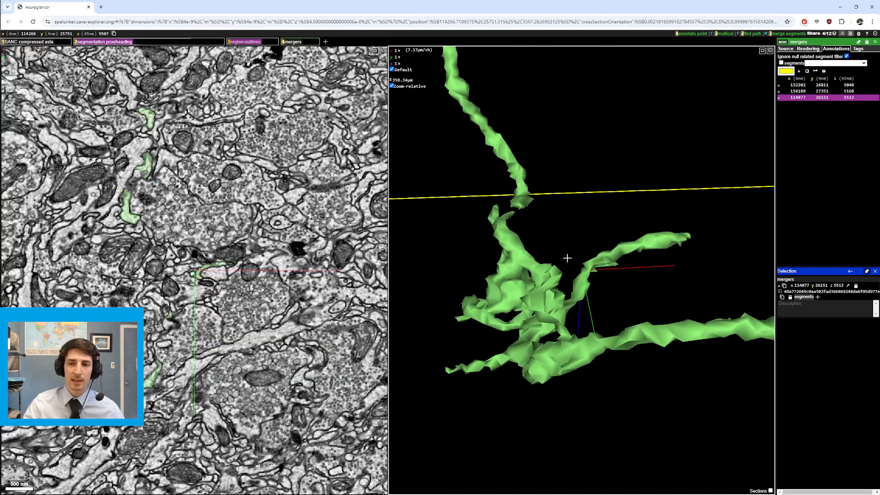
drag(567, 257, 629, 297)
scroll(629, 297, down, 4)
right_click(577, 196)
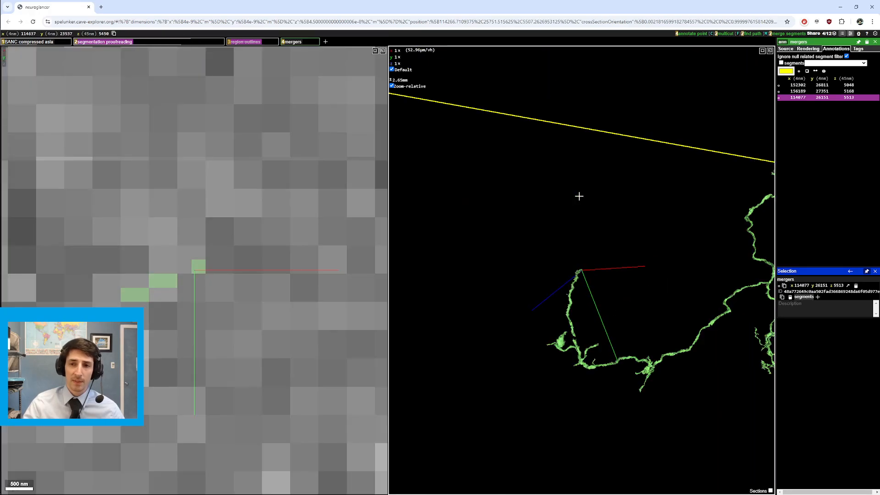
View the whole neuron, move to the other lower branch, and examine its first branching site up close in 3D
drag(579, 197, 623, 271)
scroll(623, 271, down, 3)
right_click(628, 258)
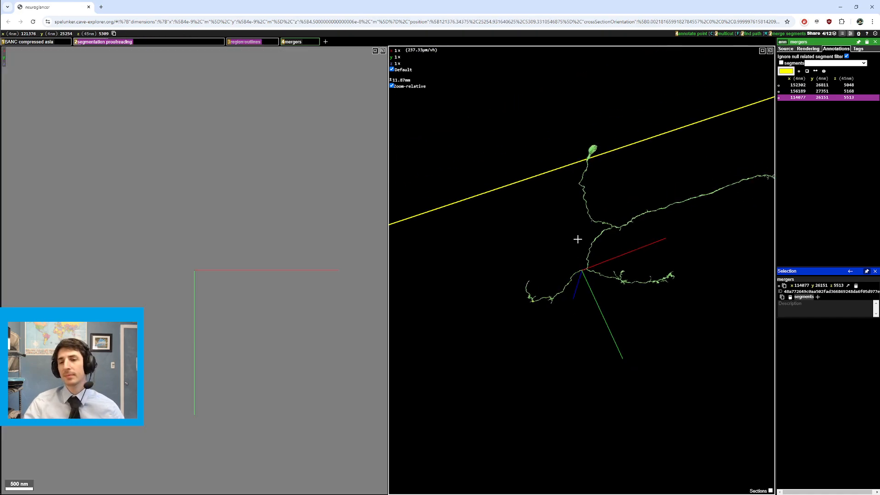
right_click(686, 295)
drag(593, 316, 625, 221)
right_click(562, 275)
scroll(596, 266, up, 4)
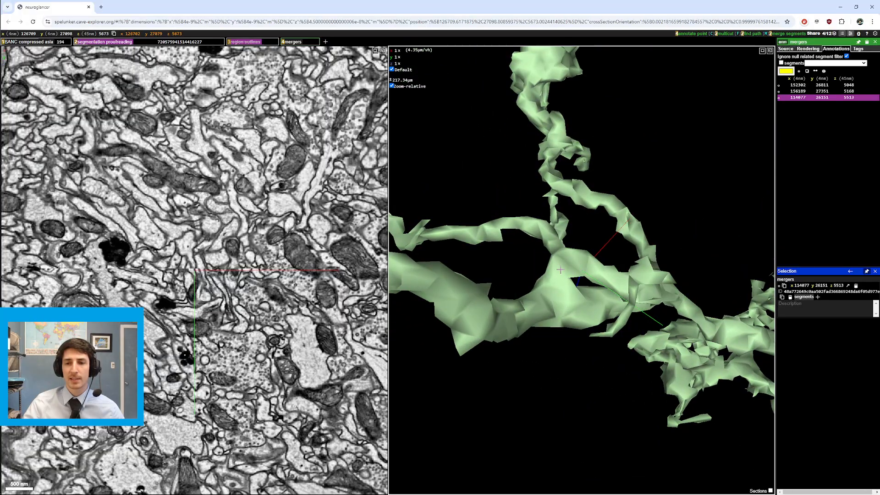
Check the junction of the thin side branch and the main neurite in the adjacent EM slices
right_click(549, 279)
scroll(300, 318, up, 6)
scroll(300, 318, up, 5)
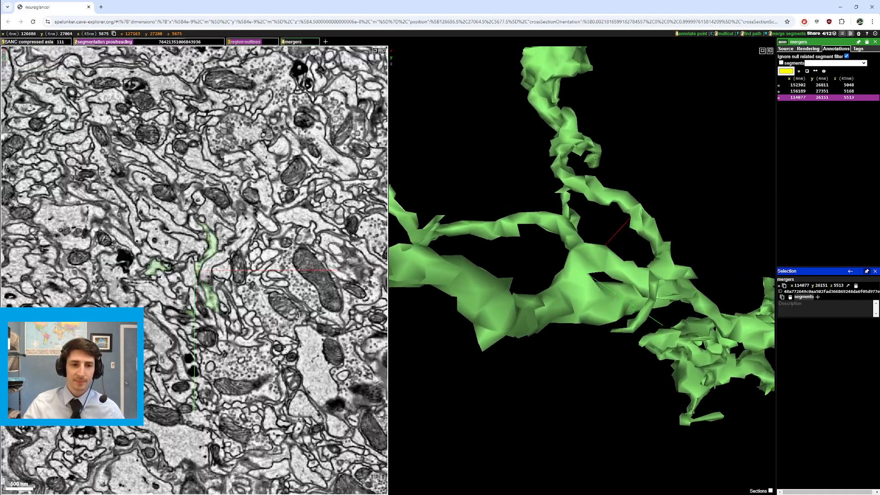
scroll(300, 318, up, 4)
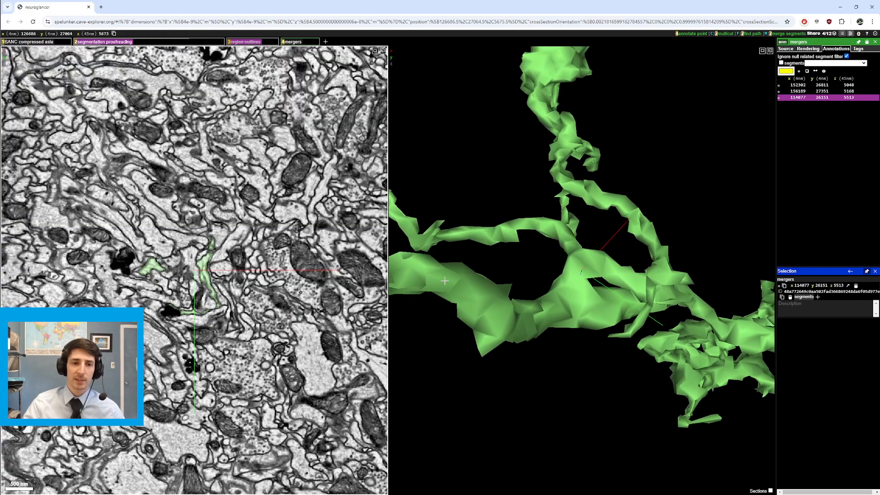
scroll(522, 313, down, 3)
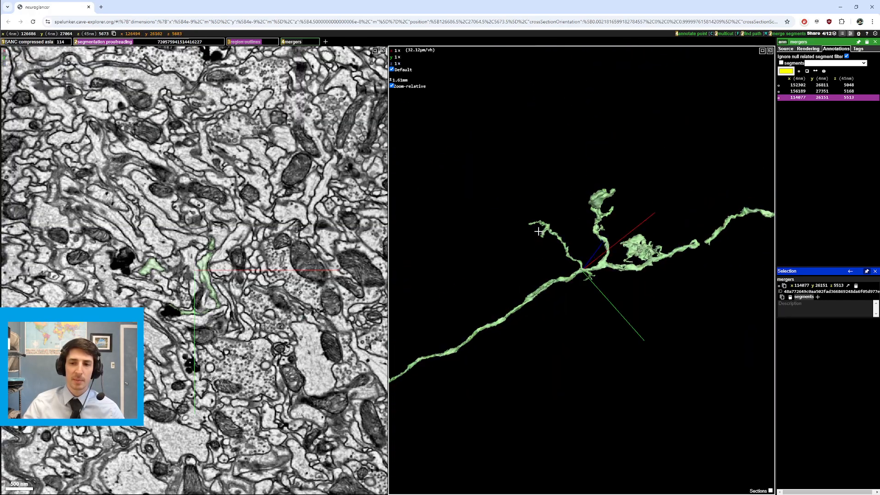
View the junction from another angle and check the short stub beside it in the EM slices
ctrl+scroll(567, 239, up, 3)
drag(567, 239, 623, 270)
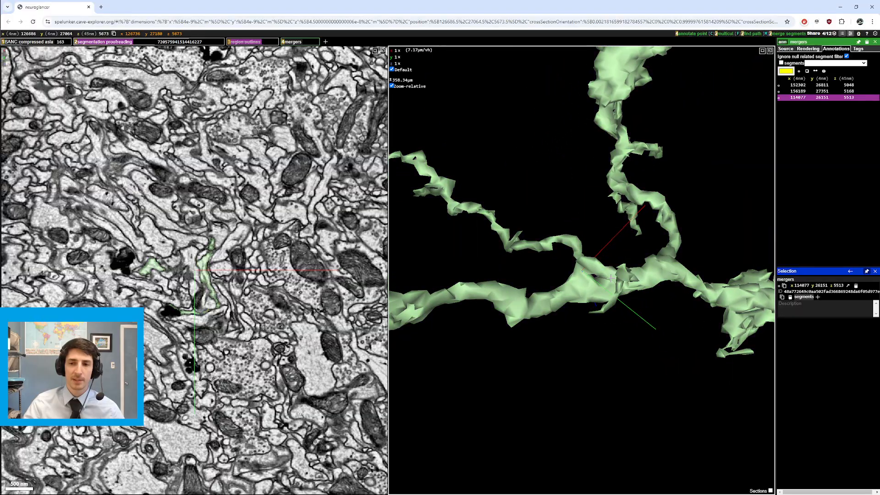
right_click(615, 281)
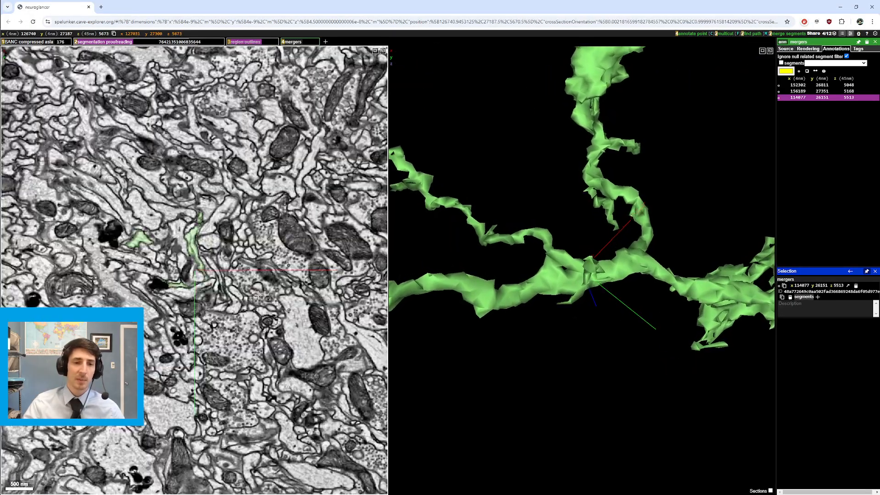
scroll(259, 295, down, 6)
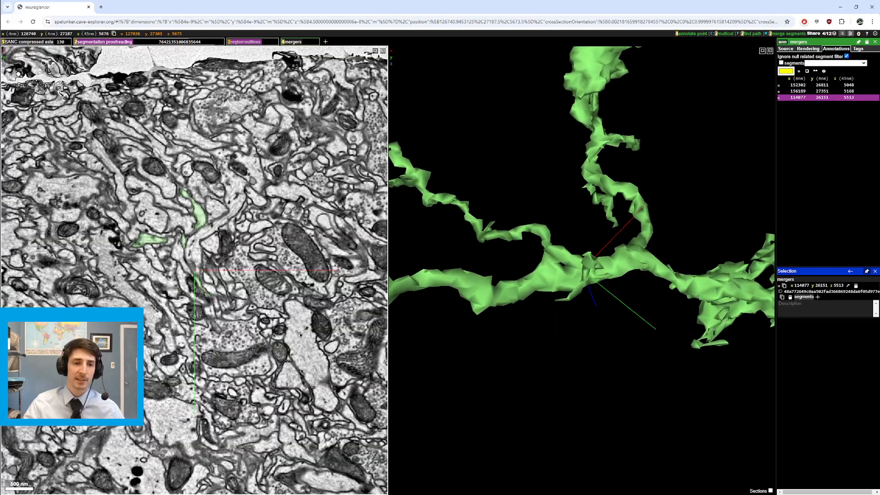
ctrl+scroll(624, 248, down, 4)
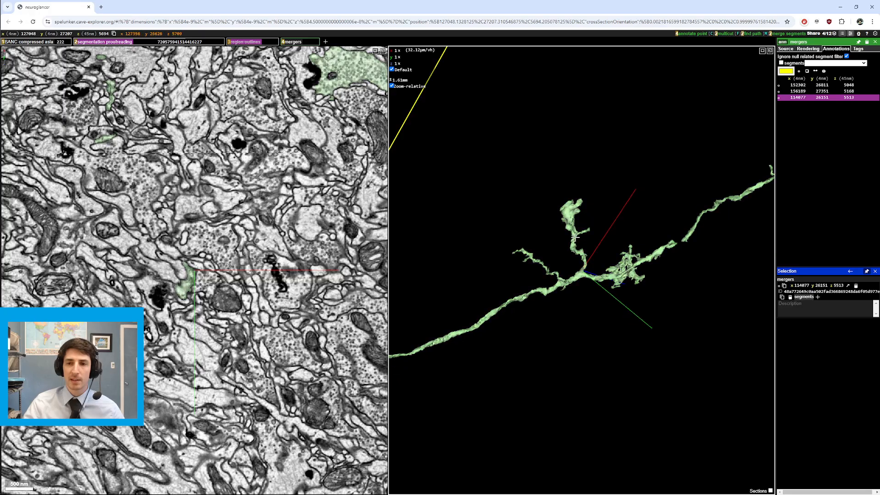
Move further along the branch and examine the large bouton hanging from the neurite by a thin neck
ctrl+scroll(574, 221, down, 5)
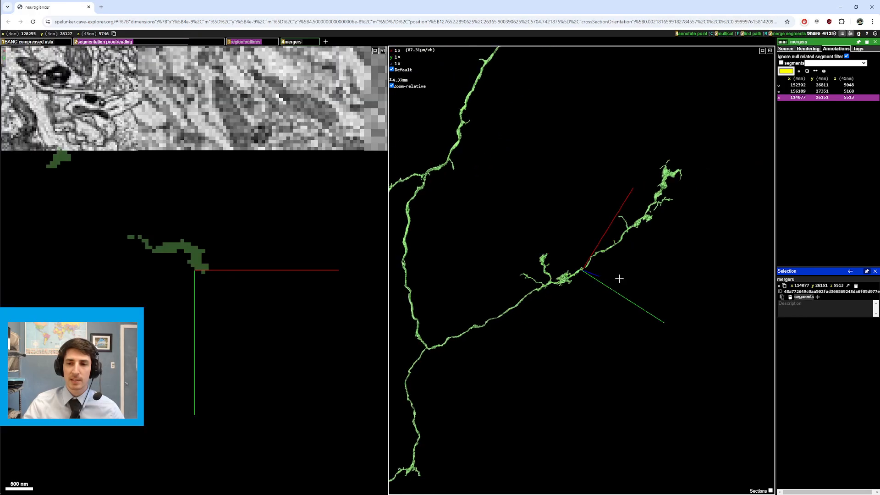
drag(597, 231, 584, 167)
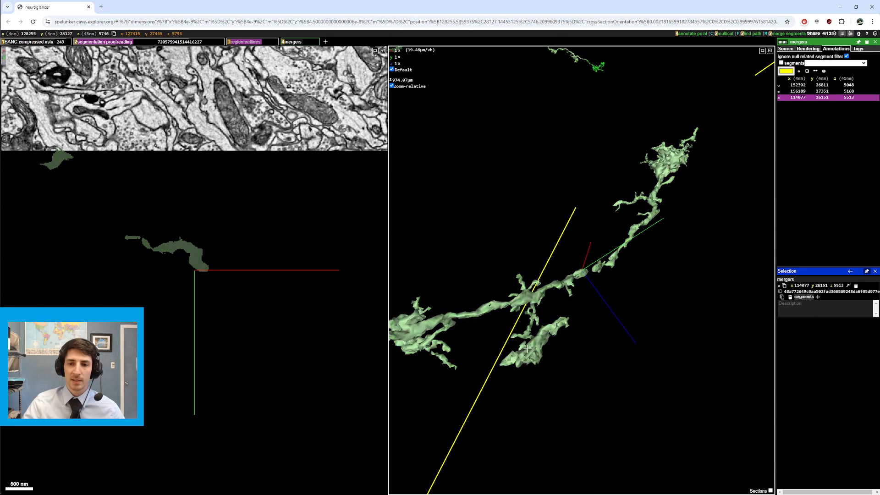
right_click(543, 335)
ctrl+scroll(604, 247, up, 5)
drag(604, 250, 597, 200)
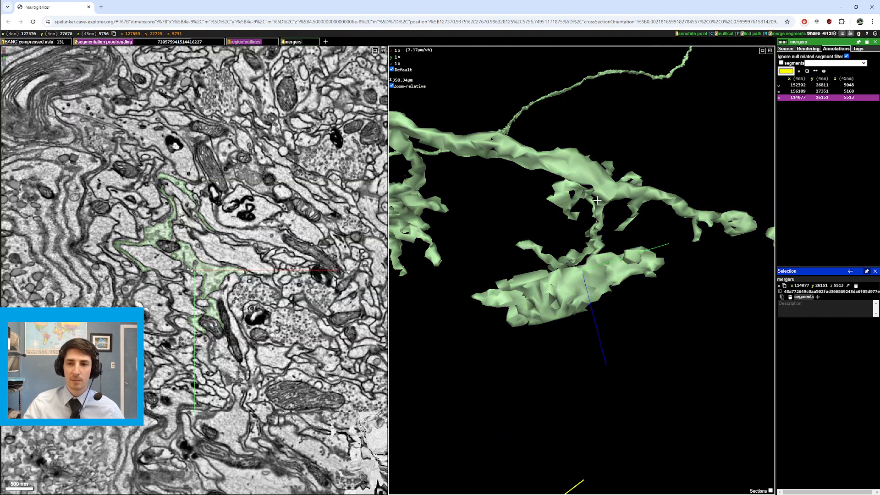
Rotate around the bouton and the neighbouring main neurite to inspect their thin connection from several sides
drag(600, 240, 541, 253)
right_click(588, 276)
right_click(576, 288)
ctrl+scroll(540, 253, down, 5)
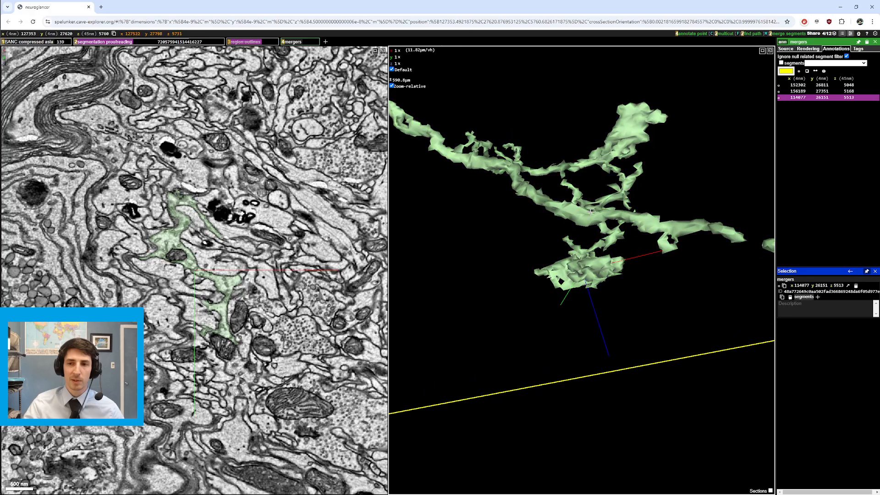
right_click(577, 206)
drag(577, 205, 524, 236)
drag(732, 297, 562, 320)
right_click(582, 288)
Follow the branch to its terminal swellings and inspect the twigs there from a rotated 3D view
ctrl+scroll(582, 256, down, 3)
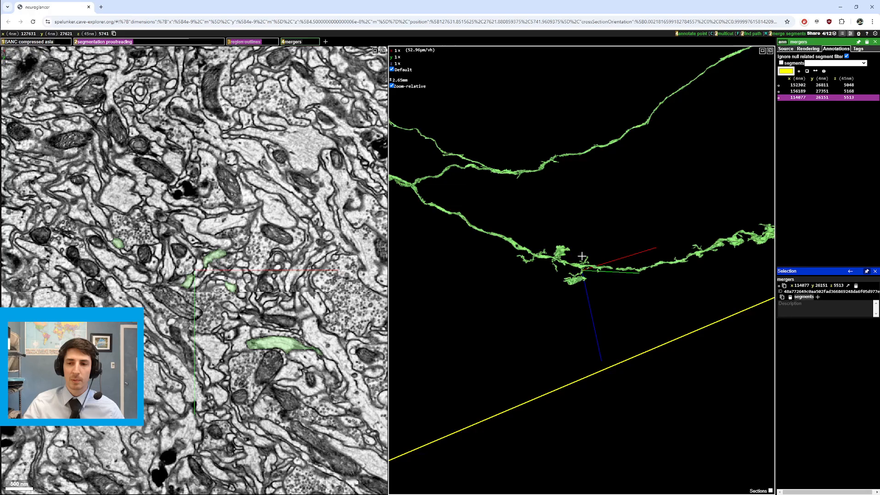
right_click(674, 247)
ctrl+scroll(648, 269, up, 1)
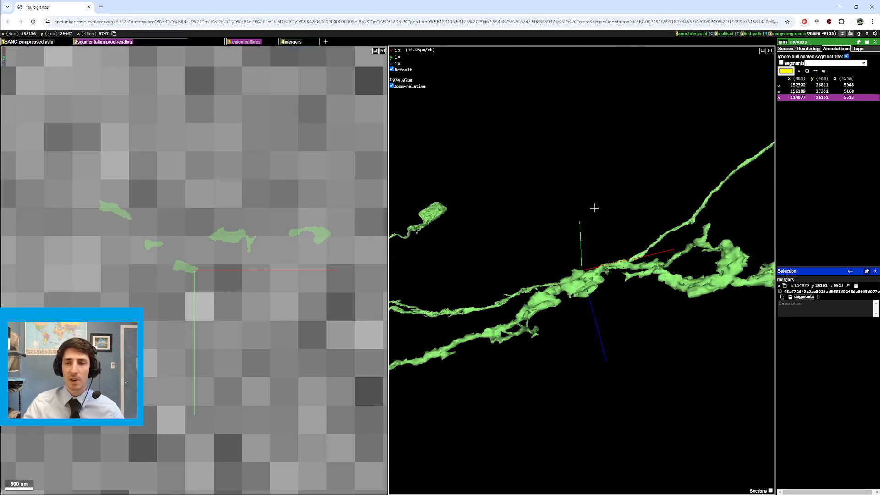
drag(594, 208, 601, 139)
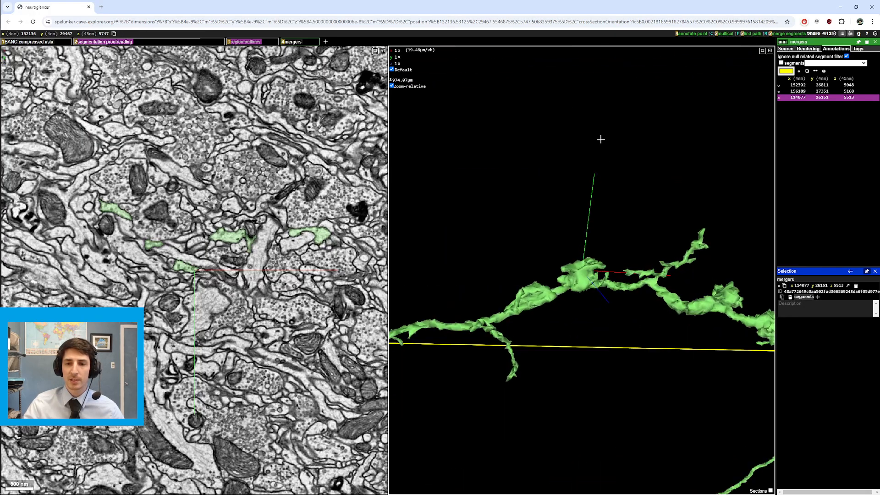
Centre on the base of the side twig before the terminal swellings and check its connection through the EM slices
right_click(485, 325)
ctrl+scroll(574, 308, up, 5)
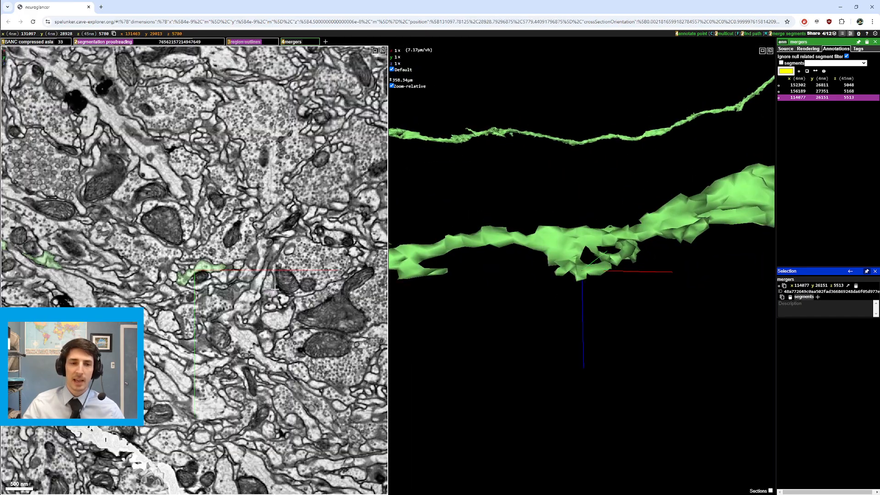
scroll(275, 288, up, 12)
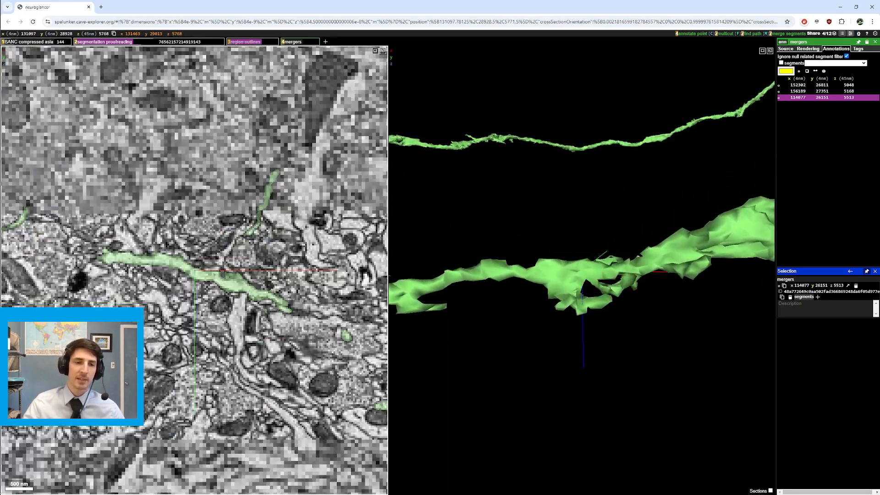
scroll(274, 287, down, 5)
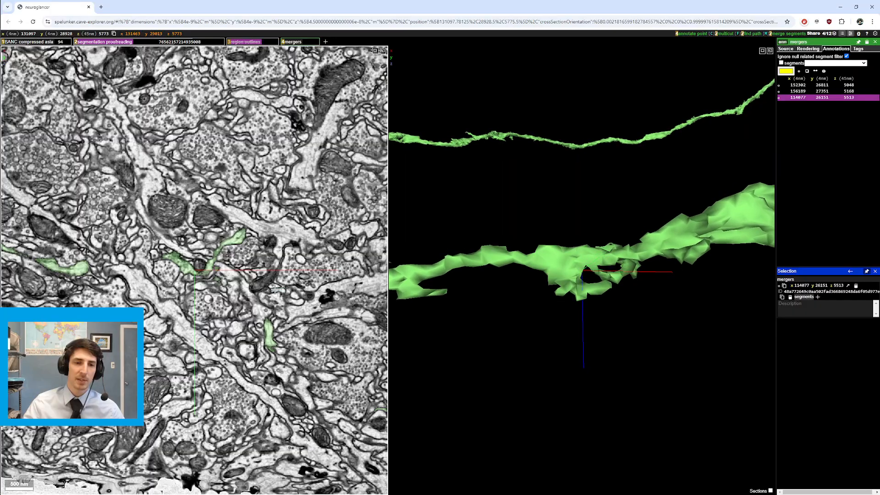
scroll(275, 288, up, 2)
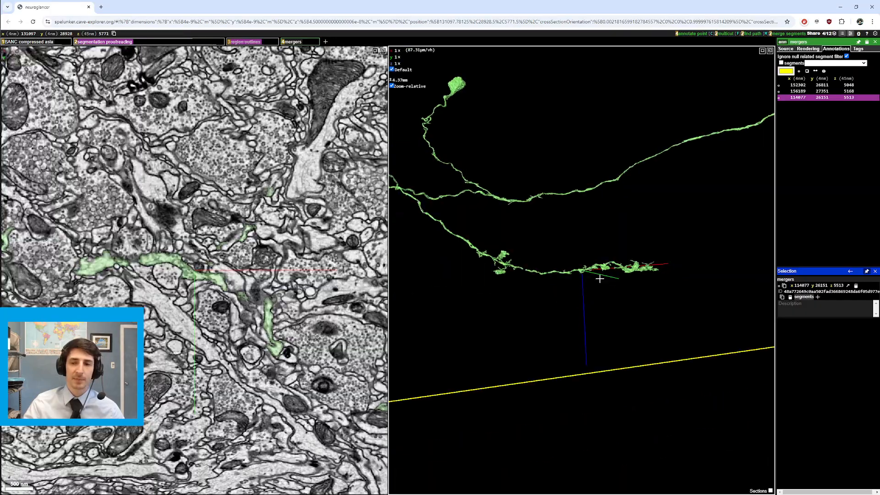
Move to the far end of the lower branch and review the neuron's overall shape in 3D
right_click(647, 243)
ctrl+scroll(562, 248, down, 5)
drag(539, 280, 606, 243)
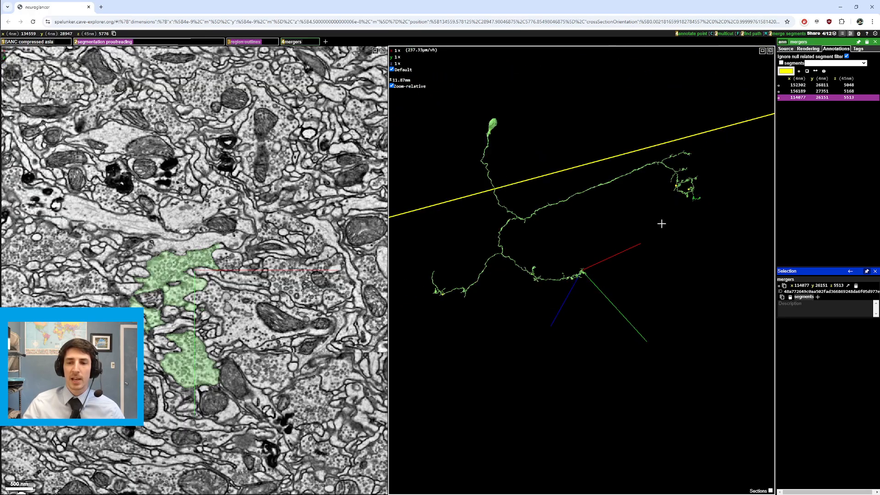
Move to the distal arbor across the neuron and examine its side branches up close in 3D
right_click(676, 173)
drag(614, 208, 599, 249)
right_click(572, 310)
ctrl+scroll(611, 312, up, 3)
drag(611, 312, 576, 271)
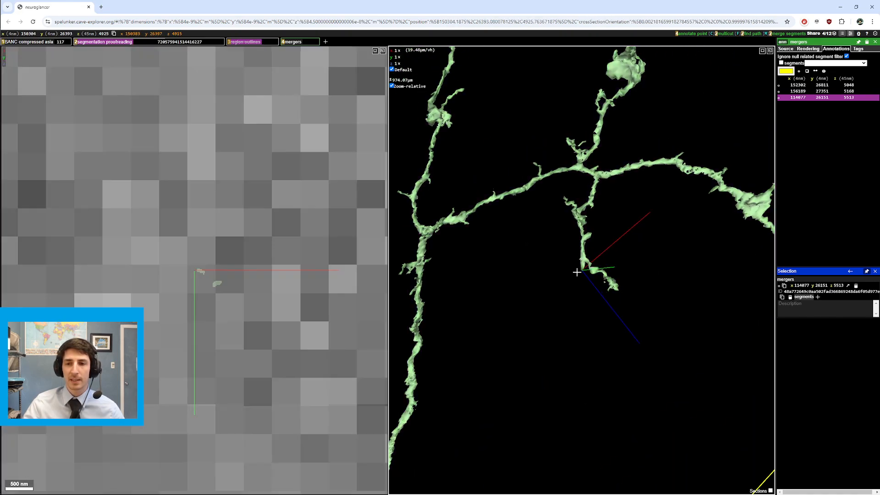
Inspect the large swelling along the distal arbor, and view the whole neuron from several angles to locate unchecked branches
right_click(730, 195)
drag(560, 324, 615, 344)
right_click(600, 285)
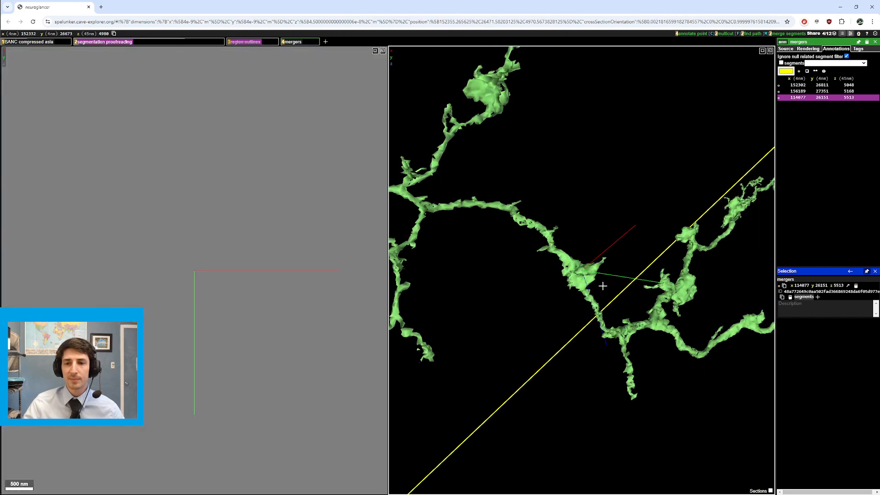
ctrl+scroll(600, 286, down, 3)
drag(600, 287, 595, 324)
right_click(646, 279)
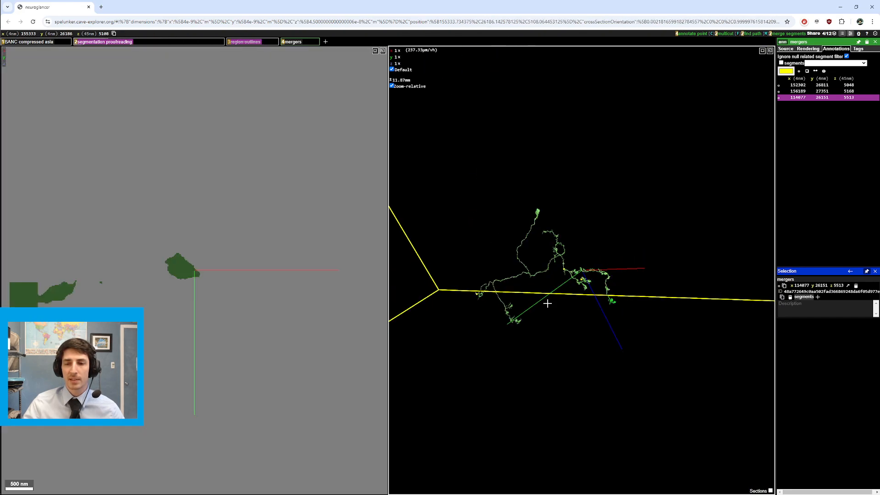
ctrl+scroll(547, 304, down, 1)
mouse_move(503, 278)
mouse_down()
mouse_move(591, 292)
mouse_move(529, 297)
mouse_move(577, 292)
mouse_move(618, 258)
mouse_move(610, 263)
mouse_move(515, 172)
mouse_move(604, 275)
mouse_move(622, 270)
mouse_move(521, 98)
mouse_move(582, 264)
mouse_move(592, 211)
mouse_move(617, 257)
mouse_up()
Approach the remaining terminal branches of the distal arbor and examine them up close in 3D
right_click(586, 276)
ctrl+scroll(573, 310, up, 4)
right_click(604, 274)
ctrl+scroll(530, 297, up, 2)
ctrl+scroll(618, 258, up, 1)
right_click(617, 258)
ctrl+scroll(617, 258, up, 3)
drag(612, 295, 551, 270)
Follow the swollen terminal branch to its blunt tip and inspect the ending in 3D and the EM slice for a missing continuation
right_click(575, 220)
ctrl+scroll(541, 255, down, 2)
right_click(462, 246)
right_click(544, 263)
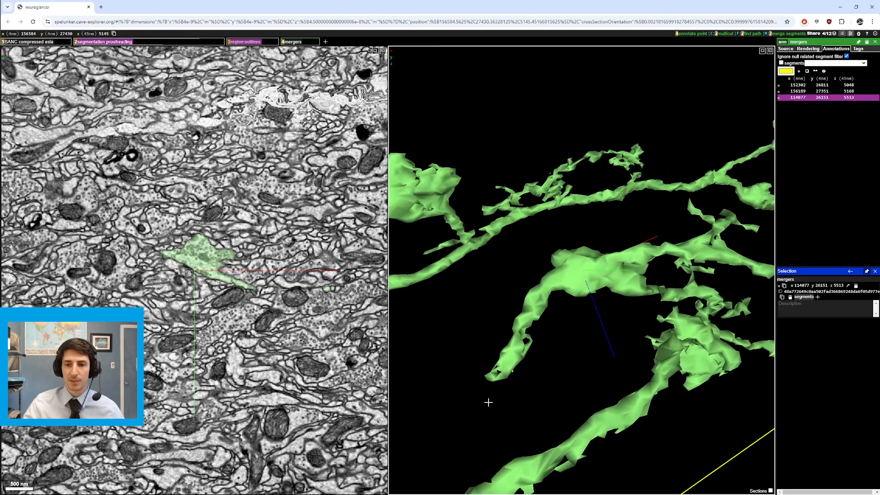
right_click(583, 273)
right_click(503, 375)
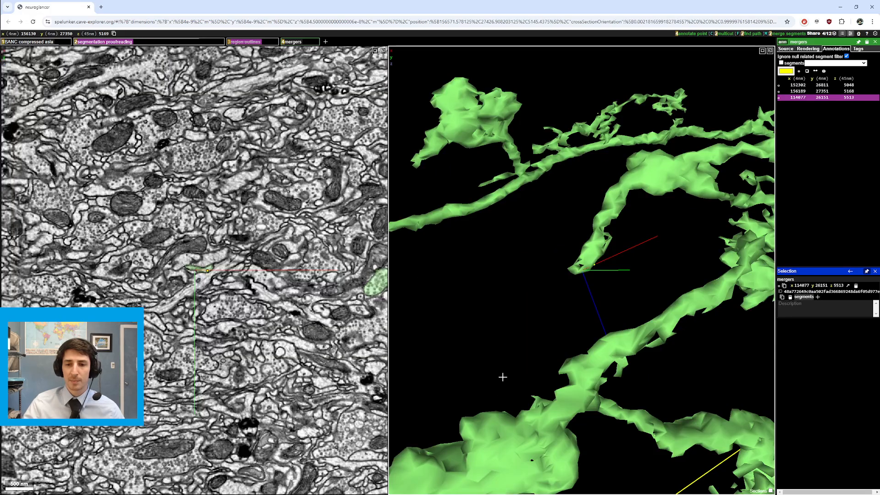
drag(607, 278, 587, 286)
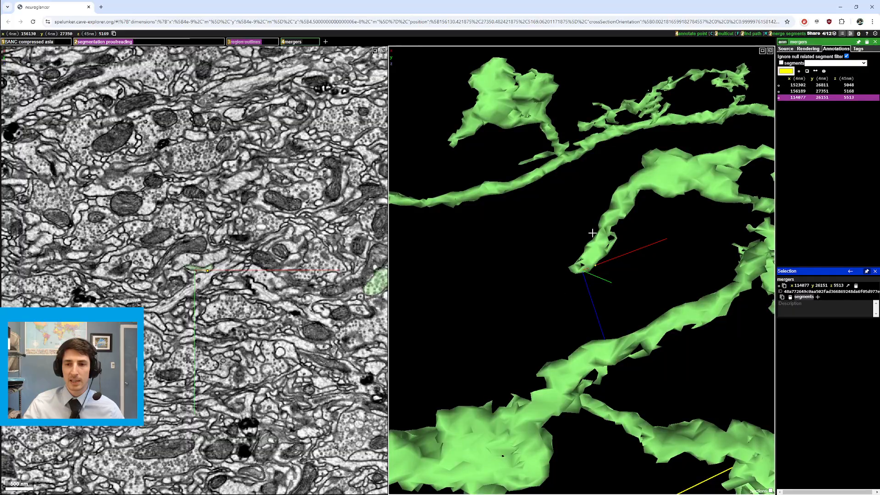
ctrl+scroll(607, 220, down, 2)
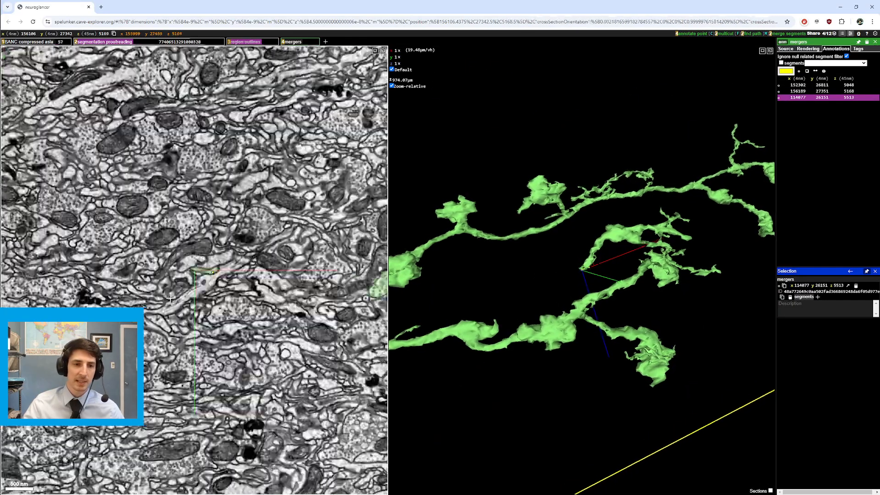
Step through the EM slices around the blunt tip, toggling the segmentation overlay to check the raw membranes for a missing continuation
key(2)
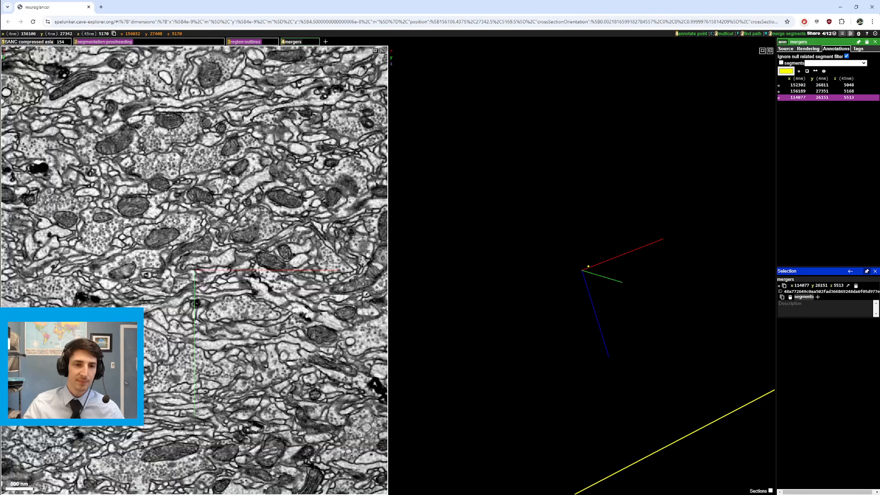
ctrl+scroll(178, 284, up, 3)
scroll(229, 283, down, 5)
key(2)
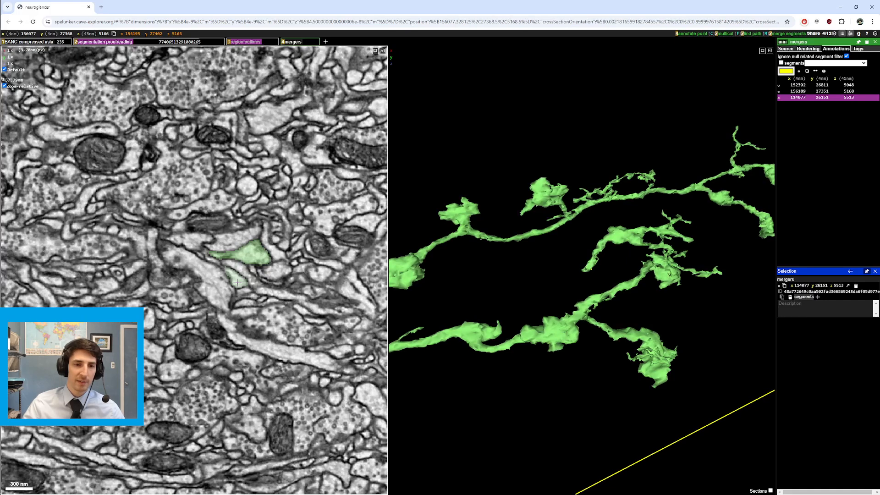
key(2)
scroll(238, 283, up, 3)
key(2)
key(2)
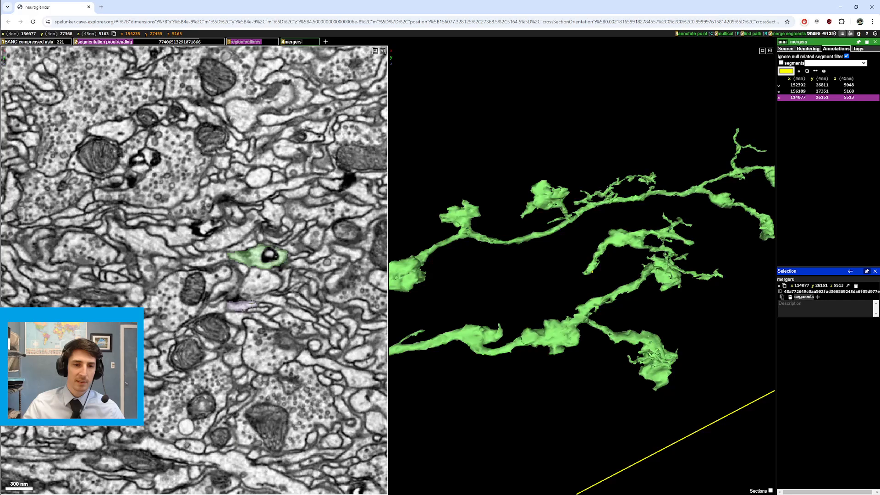
scroll(248, 295, down, 3)
key(2)
scroll(250, 298, up, 7)
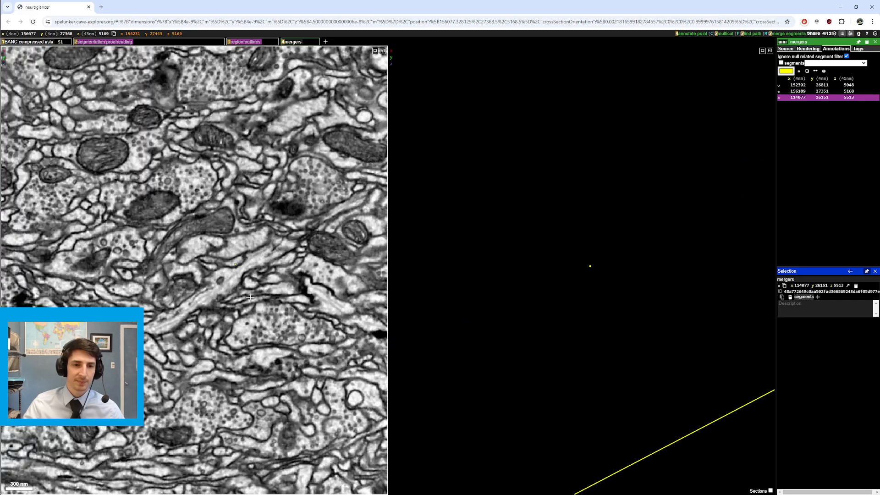
scroll(243, 291, up, 2)
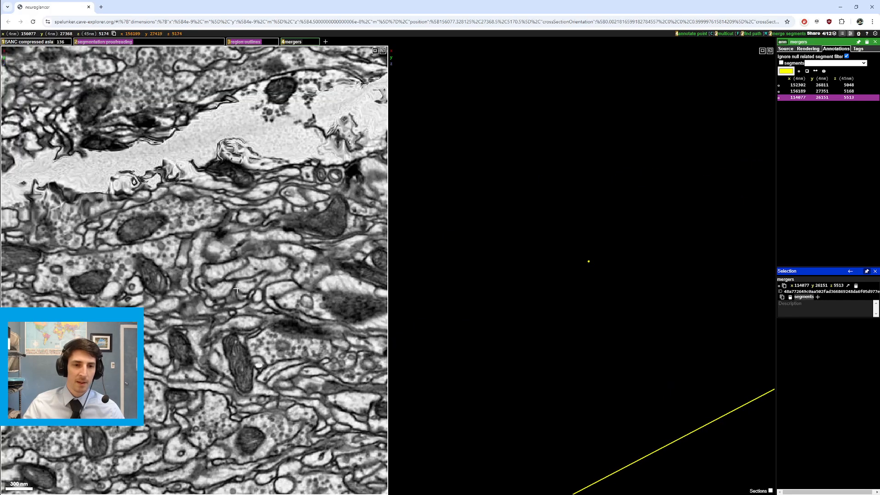
Show the candidate segment beside the tip in the EM slice, and compare its shape with the green neuron in 3D
scroll(210, 272, up, 2)
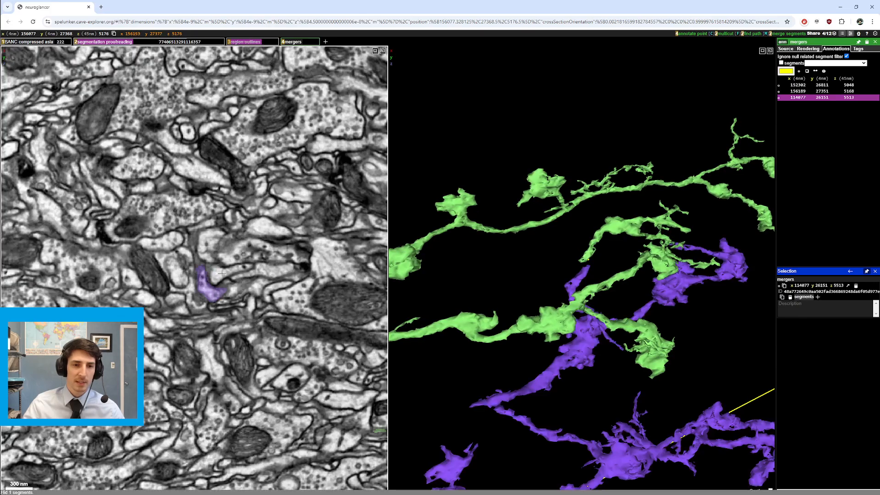
scroll(320, 294, down, 4)
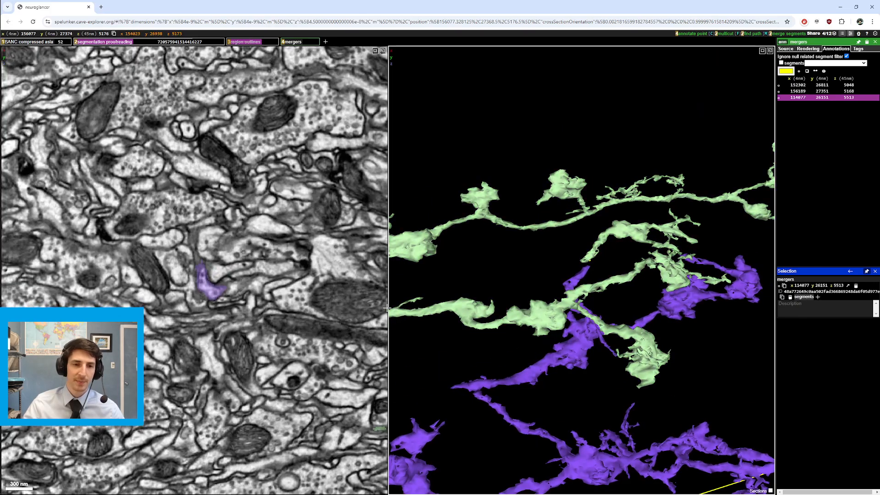
scroll(339, 313, up, 4)
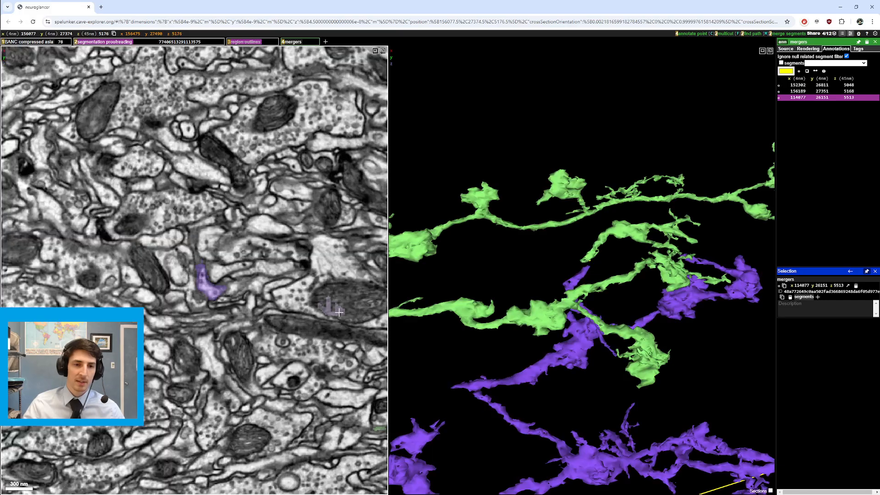
scroll(339, 313, up, 1)
ctrl+scroll(642, 275, down, 2)
drag(637, 273, 612, 294)
ctrl+scroll(652, 282, up, 2)
Inspect up close where the purple segment passes the green neuron, and hide the purple segment
right_click(603, 319)
ctrl+scroll(599, 340, up, 3)
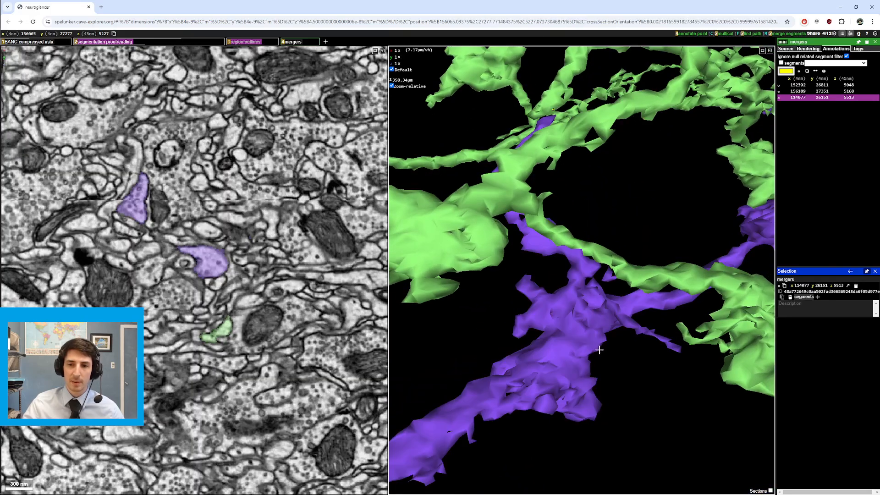
right_click(584, 291)
scroll(581, 292, down, 5)
ctrl+scroll(576, 295, down, 3)
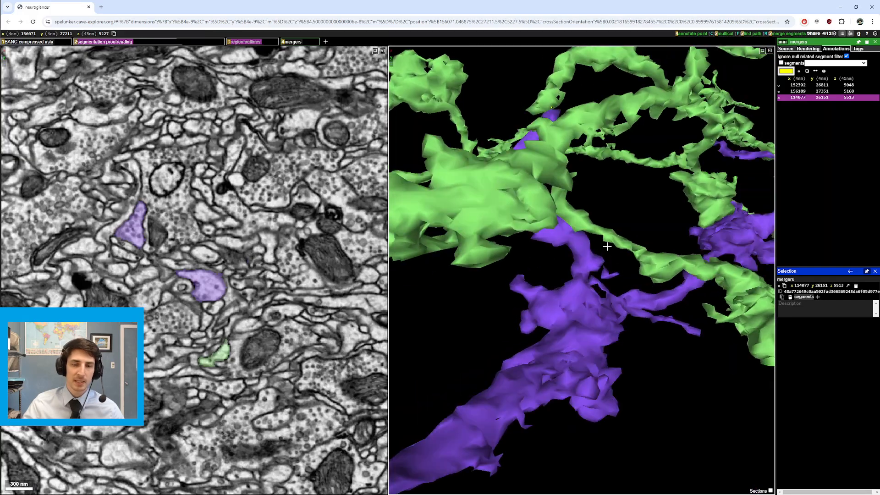
mouse_move(574, 297)
mouse_down()
mouse_move(573, 283)
mouse_move(587, 275)
mouse_move(579, 300)
mouse_up()
double_click(570, 246)
Follow the green neuron back from the distal arbor to the branch point with the short, thin side branch
right_click(623, 226)
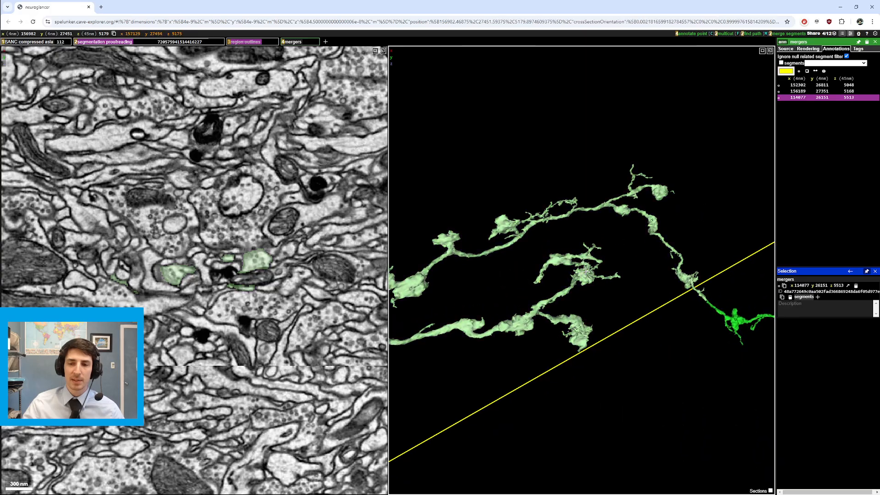
right_click(457, 327)
drag(502, 297, 498, 283)
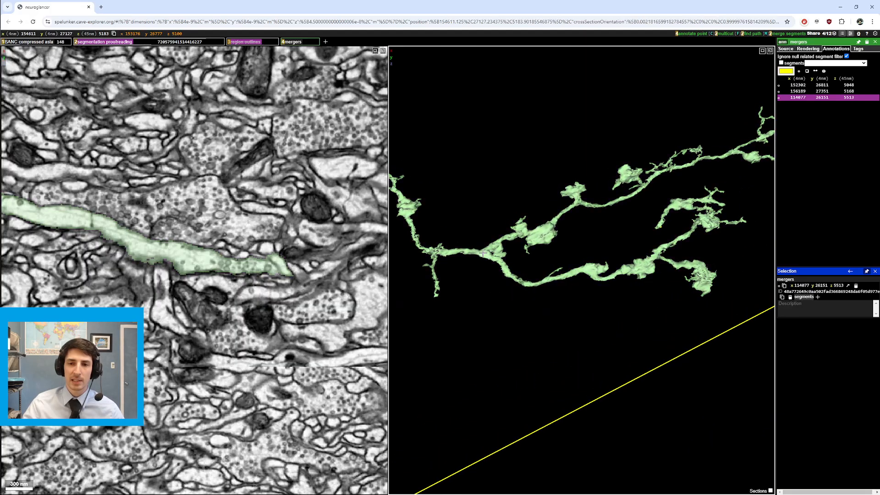
right_click(482, 252)
drag(541, 257, 564, 237)
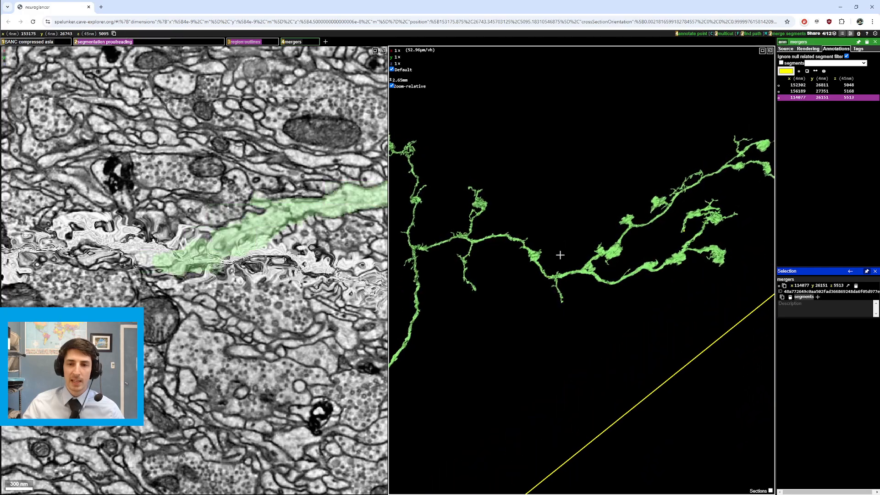
right_click(532, 279)
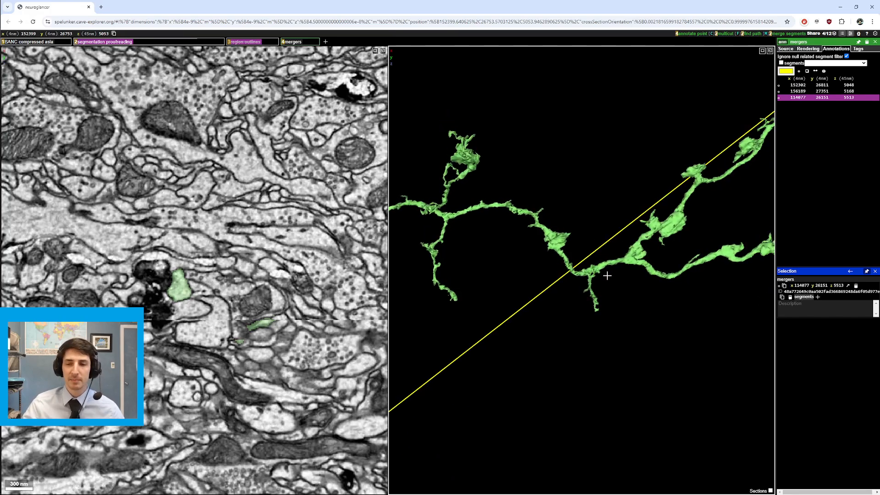
right_click(572, 285)
View the neuron's overall shape, and examine the branch point of the short side branch up close from another angle
scroll(578, 253, down, 10)
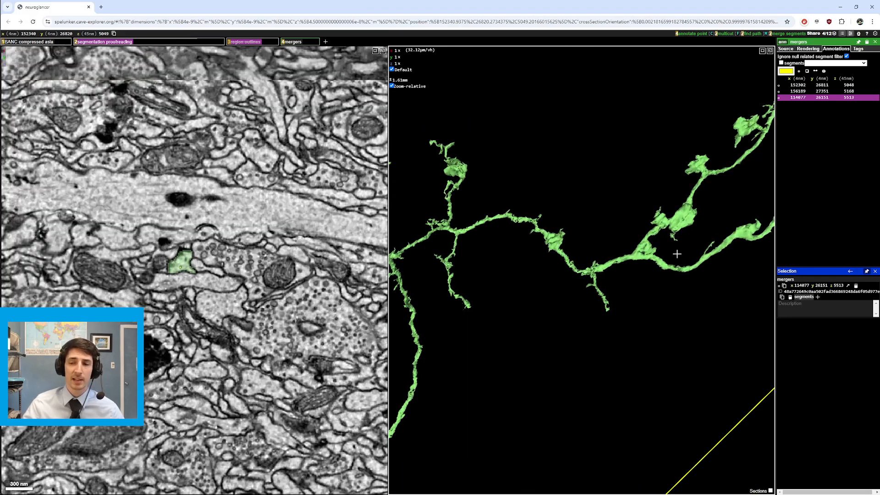
scroll(677, 254, down, 8)
drag(678, 254, 639, 302)
scroll(639, 302, up, 3)
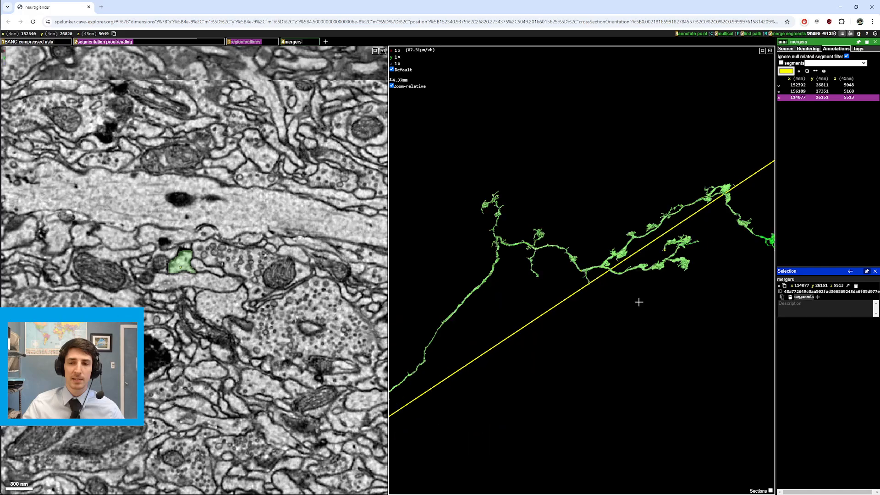
scroll(639, 302, up, 15)
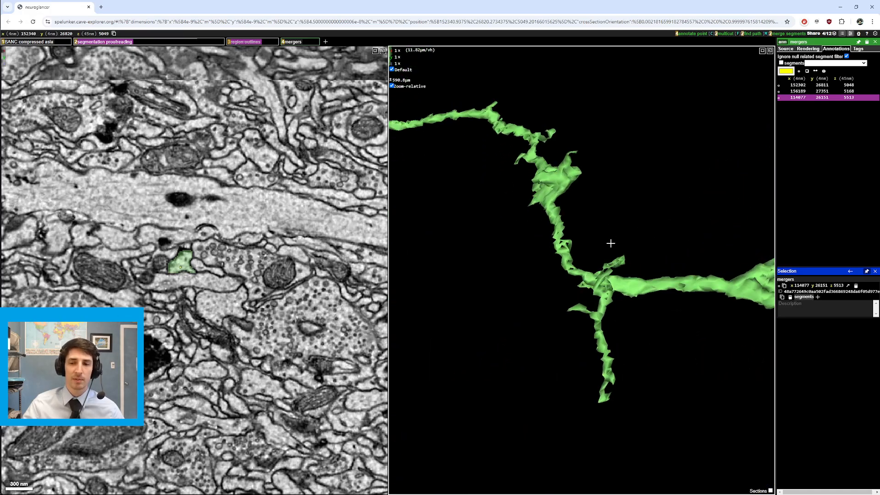
drag(611, 244, 477, 290)
Centre on the neurite near the branch point and trace it through the EM slices to the dark deposit
right_click(581, 270)
right_click(558, 246)
right_click(567, 243)
scroll(228, 290, up, 10)
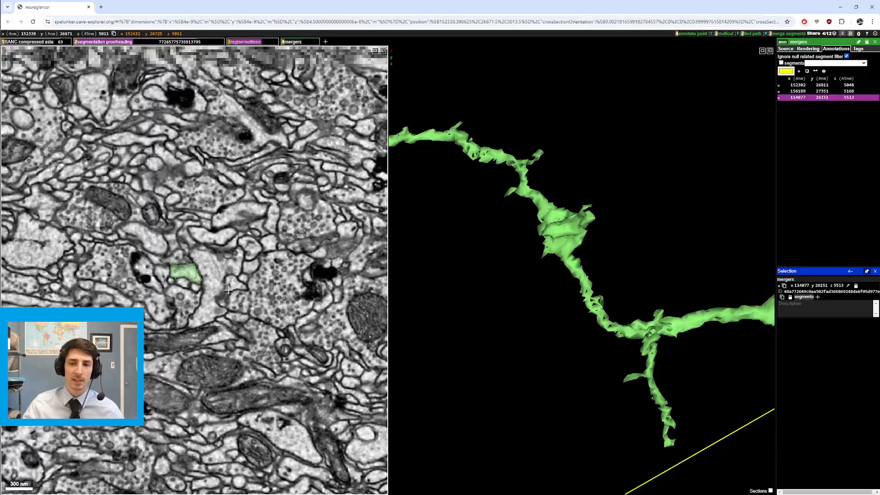
scroll(228, 289, down, 5)
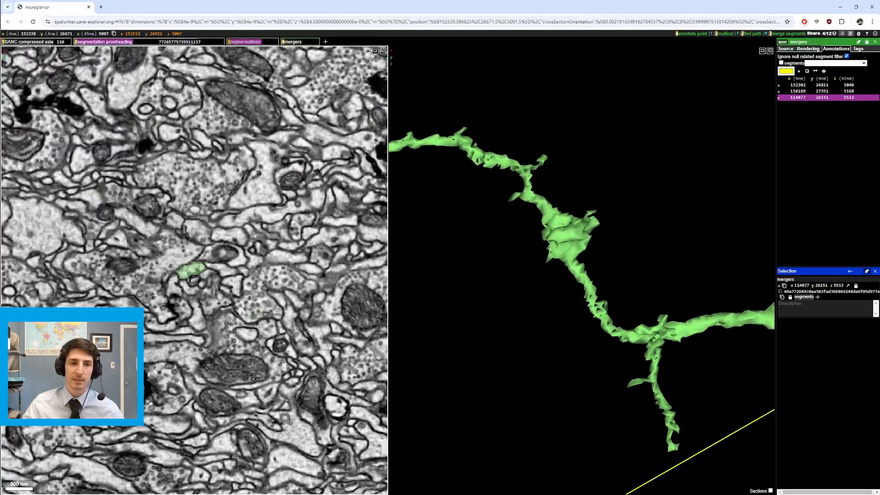
scroll(258, 326, up, 20)
drag(262, 375, 280, 237)
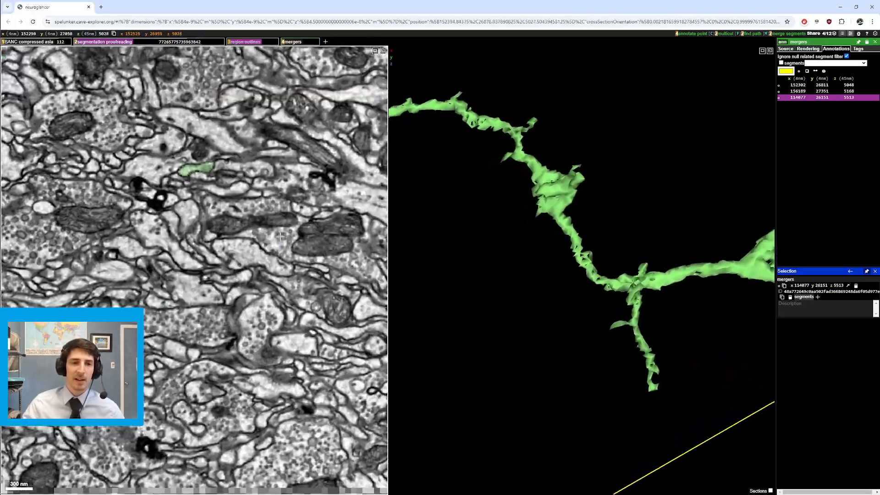
scroll(280, 237, up, 20)
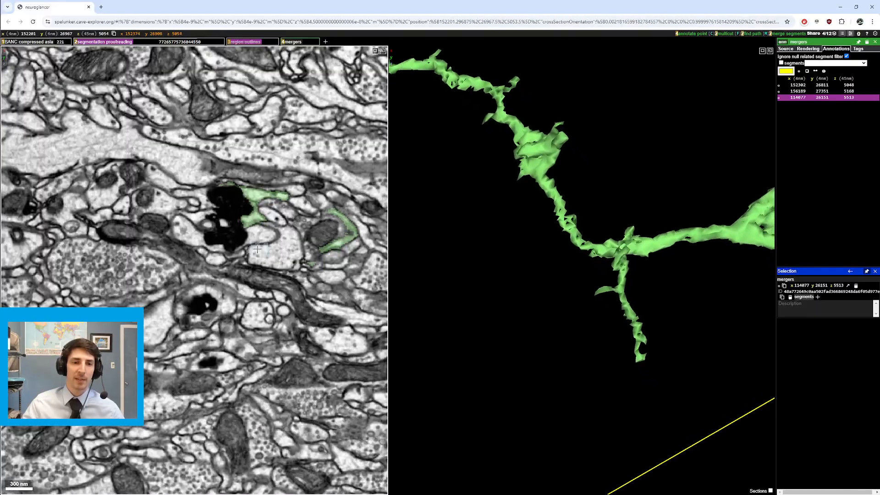
scroll(258, 248, down, 6)
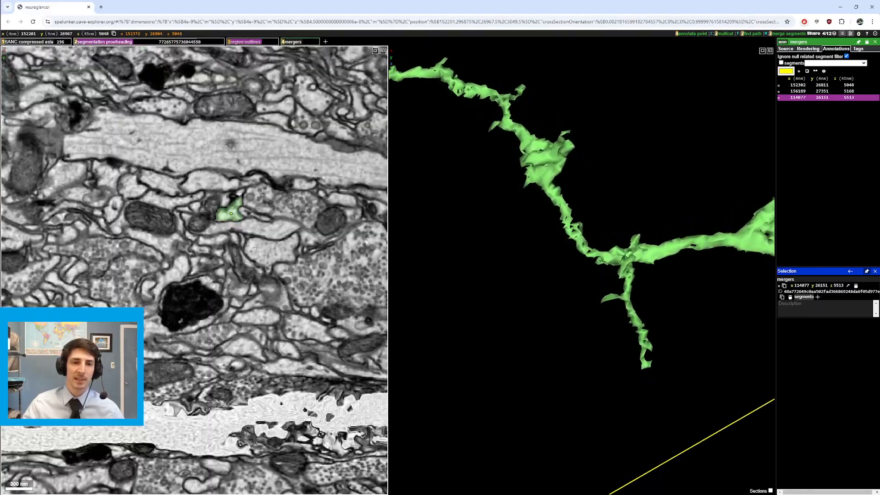
Compare the raw EM with the segmentation slice by slice where the green neurite touches the dark deposit
key(2)
key(2)
scroll(247, 216, up, 1)
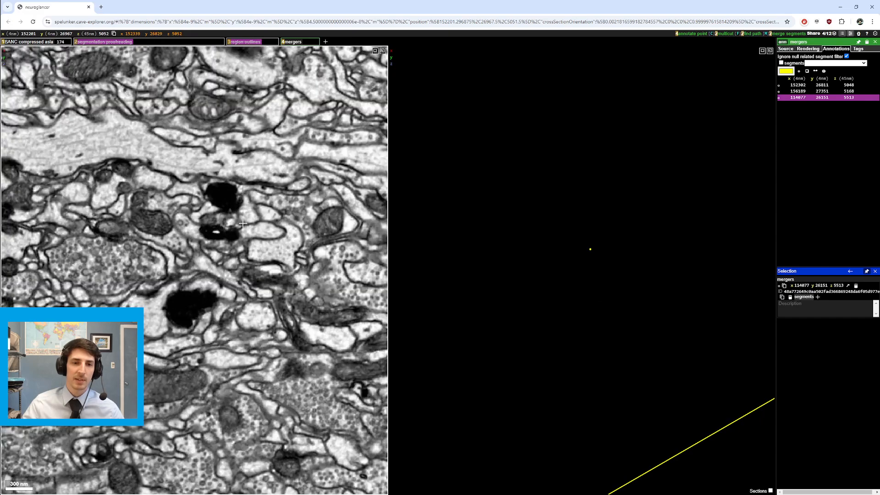
key(2)
scroll(253, 226, up, 1)
key(2)
scroll(257, 224, up, 2)
key(2)
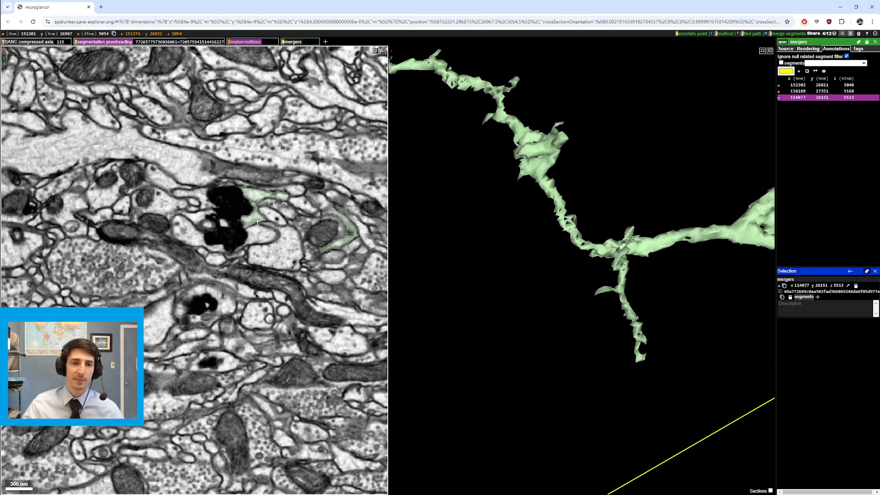
Trace the green profiles back through the slices around the dark deposit, toggling the segmentation to verify that they connect
key(2)
key(2)
key(2)
scroll(259, 223, down, 1)
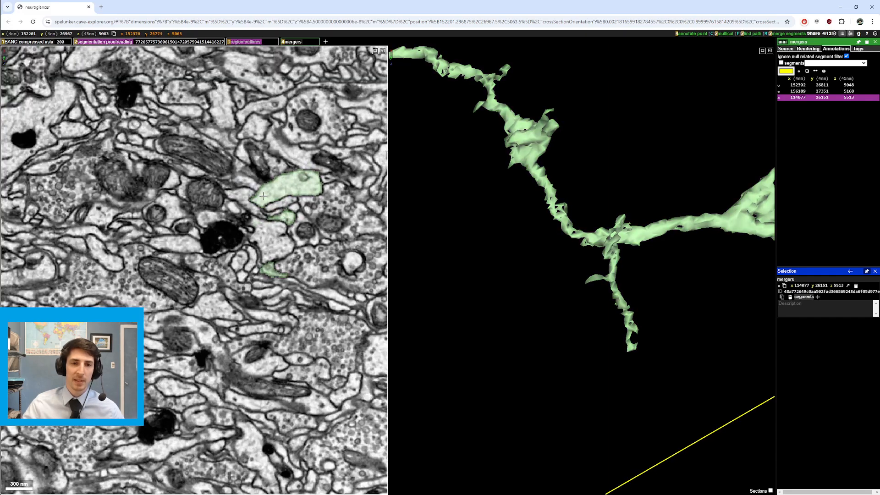
scroll(263, 196, down, 6)
key(2)
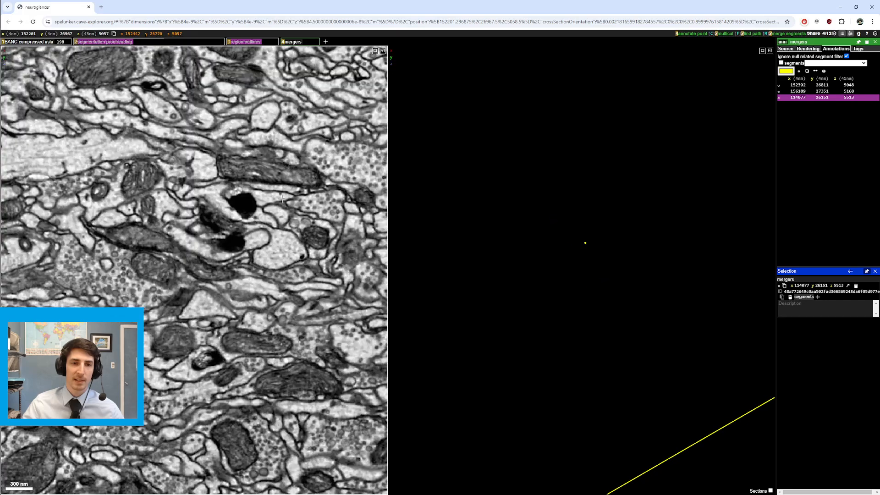
scroll(275, 197, down, 4)
key(2)
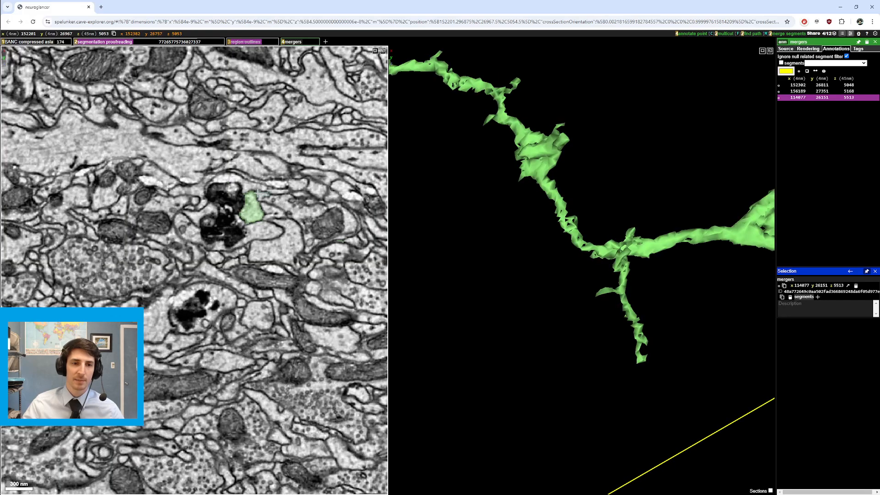
scroll(258, 194, down, 5)
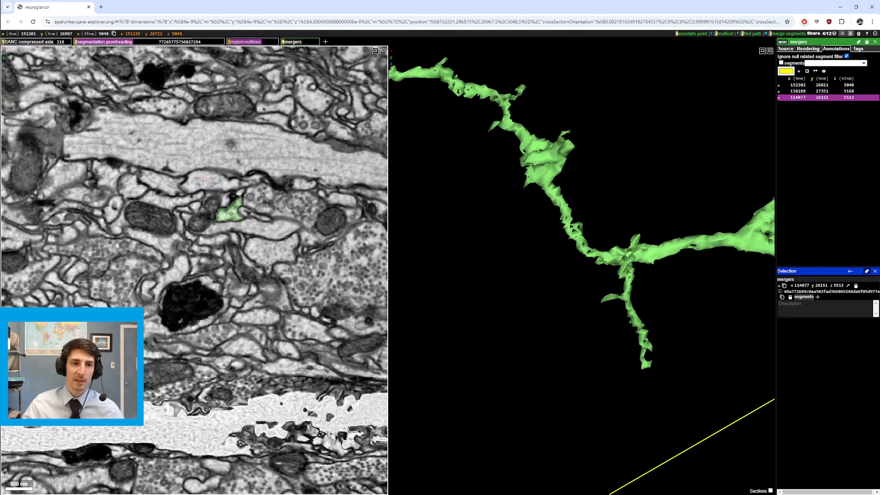
Show the neighbouring segment above the green profile in the EM slice, and compare its path with the green neuron in 3D
double_click(203, 181)
drag(479, 264, 555, 274)
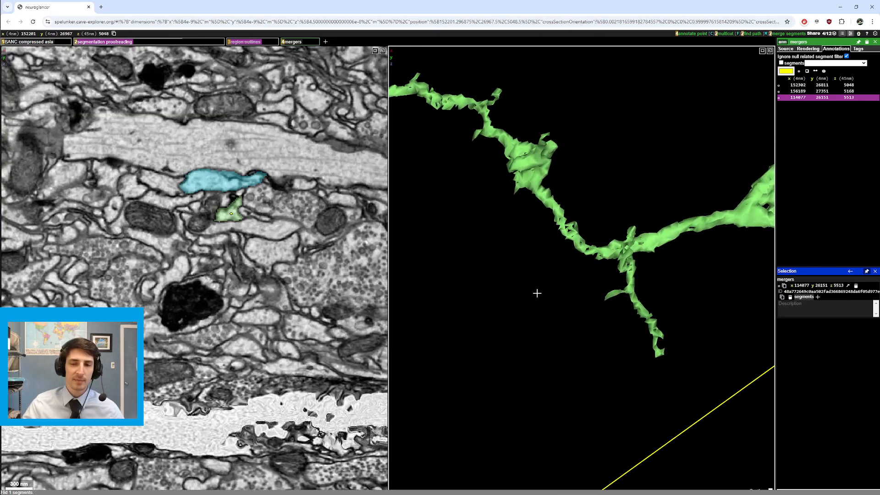
scroll(294, 280, up, 6)
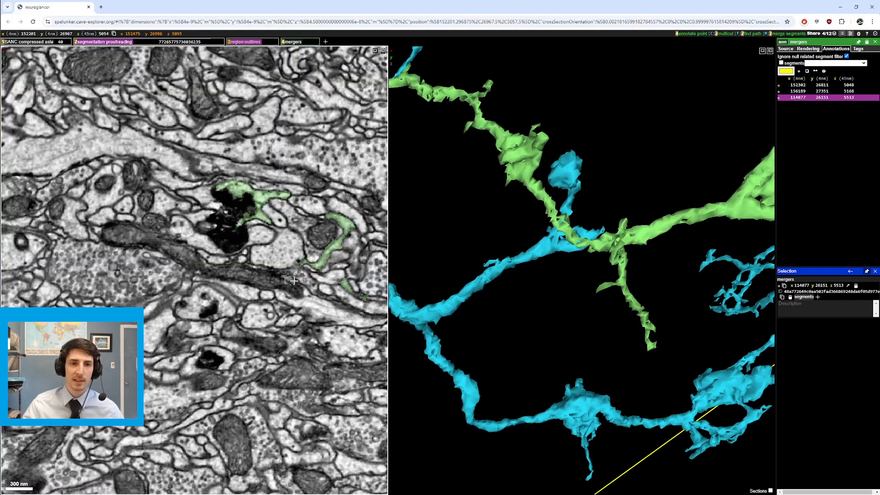
scroll(294, 280, up, 4)
scroll(574, 296, down, 10)
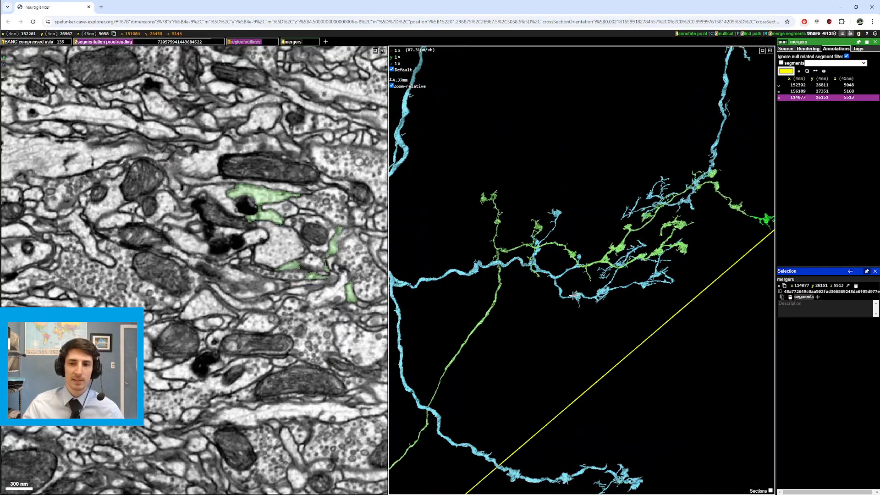
drag(573, 296, 596, 243)
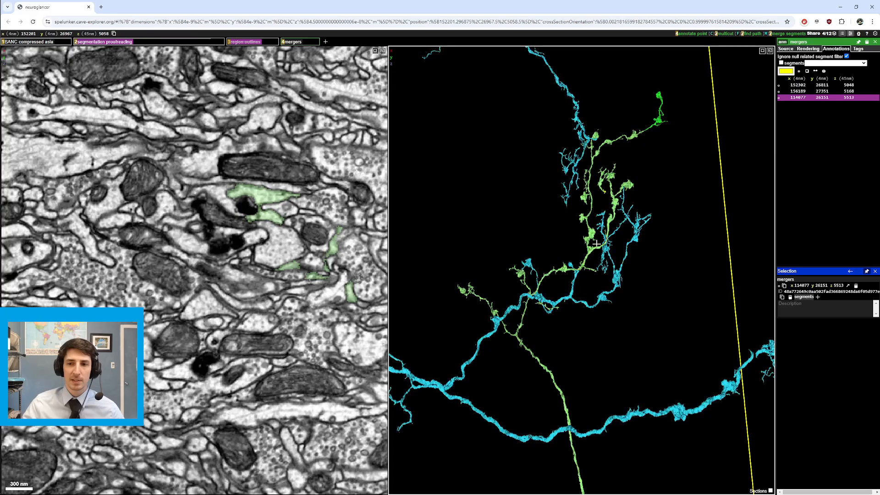
drag(633, 270, 642, 309)
scroll(621, 244, up, 10)
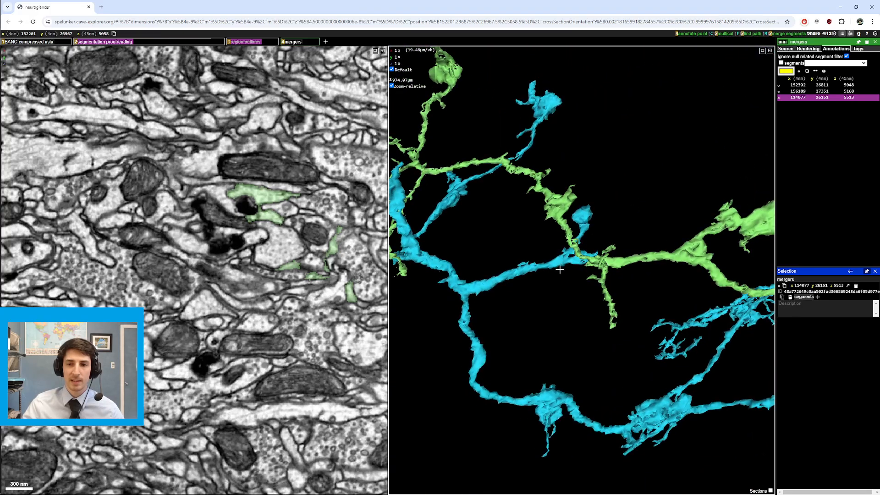
Hide the blue neighbouring segment, and review the overall branching of the green neuron alone
double_click(564, 264)
ctrl+scroll(574, 263, down, 5)
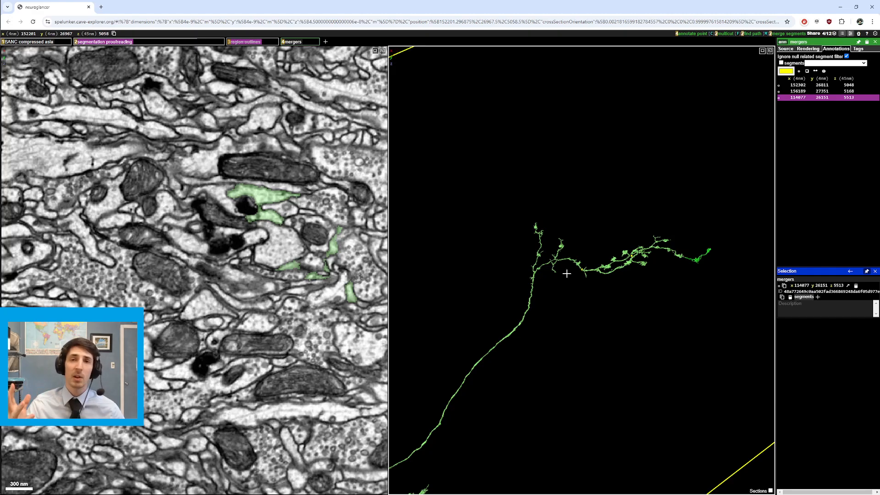
scroll(578, 315, up, 5)
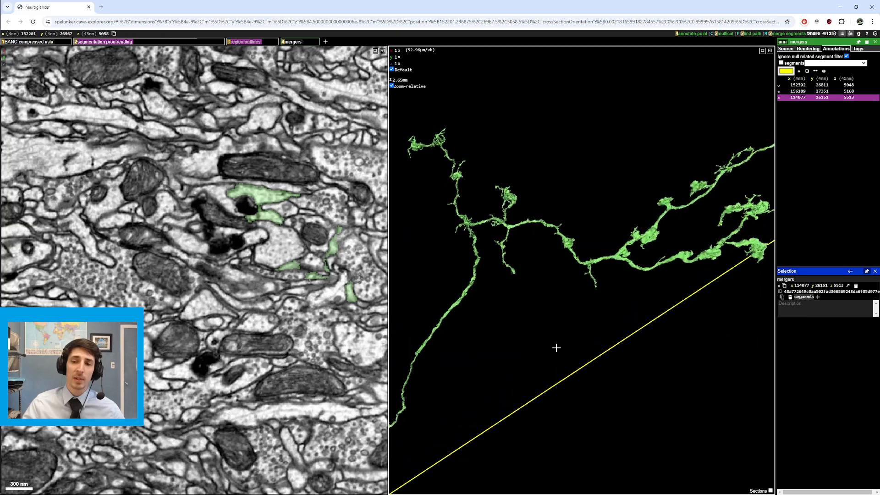
Inspect the long neurite between the green neuron's soma and its distal arbor closely in 3D from several angles
scroll(594, 275, down, 5)
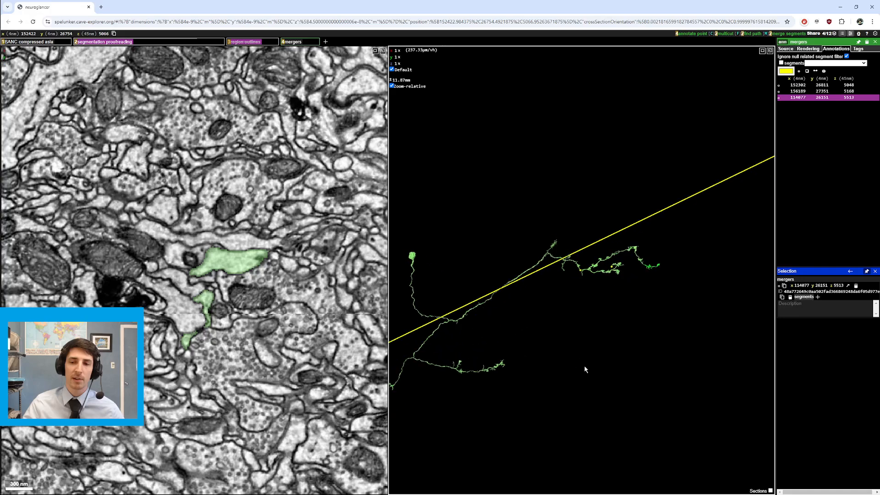
right_click(519, 284)
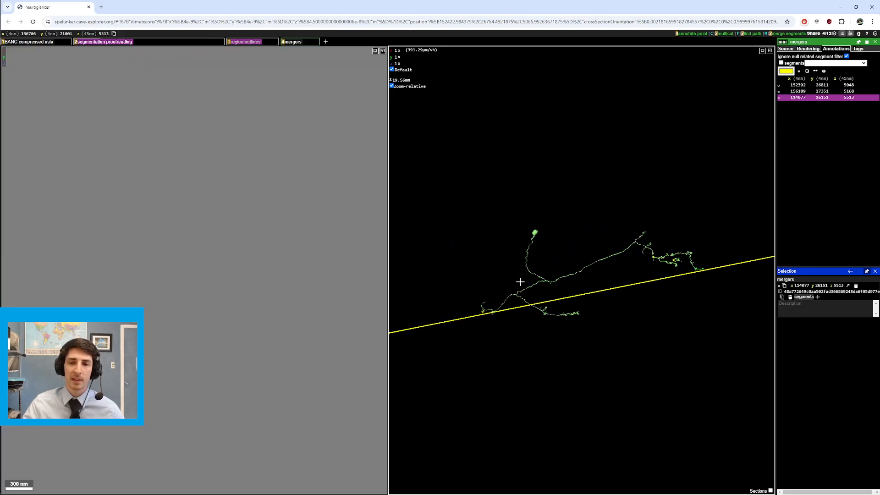
ctrl+scroll(577, 320, up, 4)
drag(576, 318, 573, 271)
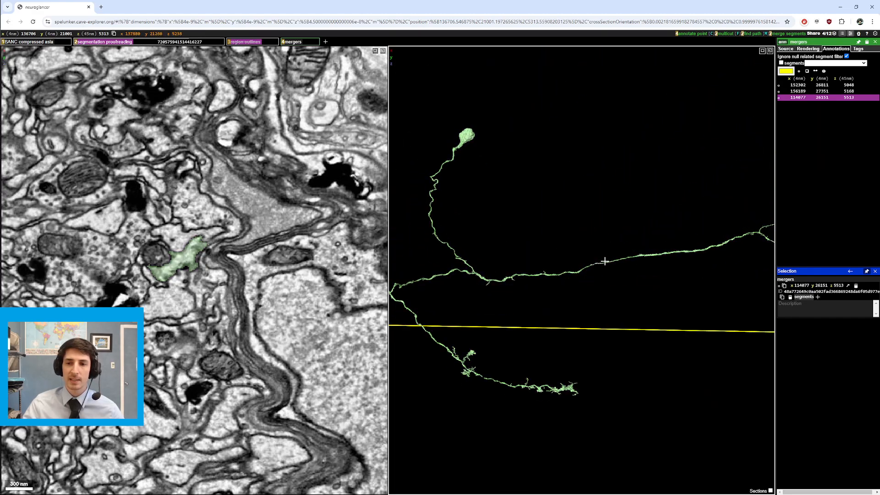
drag(662, 226, 614, 269)
drag(699, 237, 630, 251)
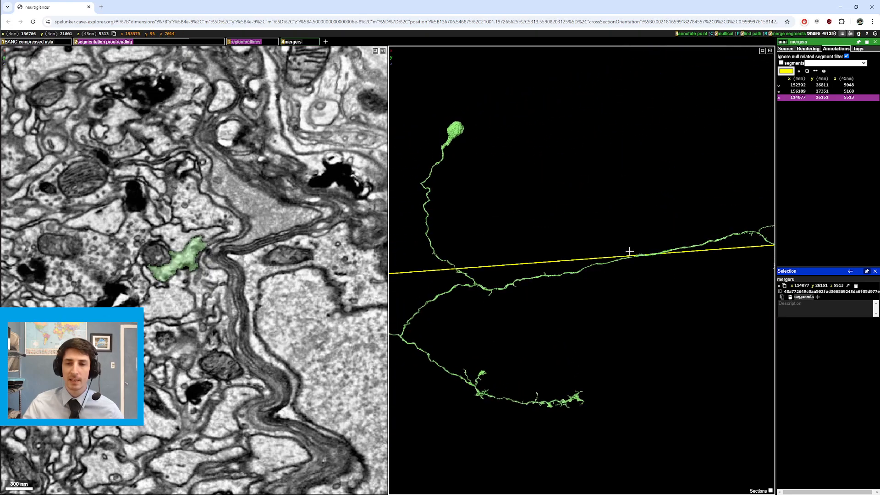
scroll(614, 266, up, 5)
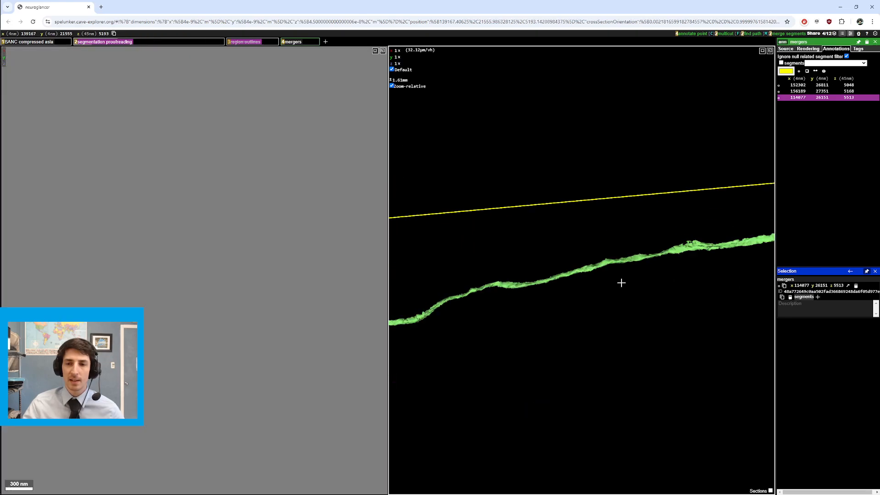
drag(623, 301, 643, 263)
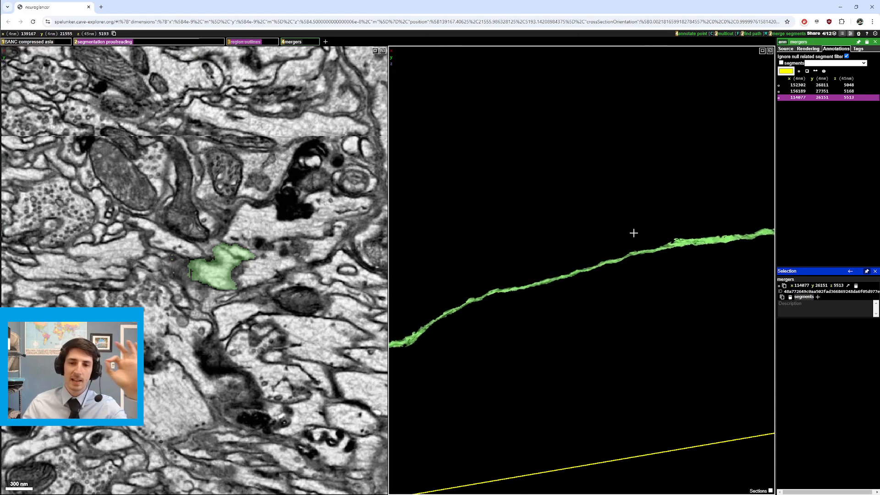
Examine the branch points and boutons of the green neuron's distal arbor in 3D
scroll(717, 242, down, 8)
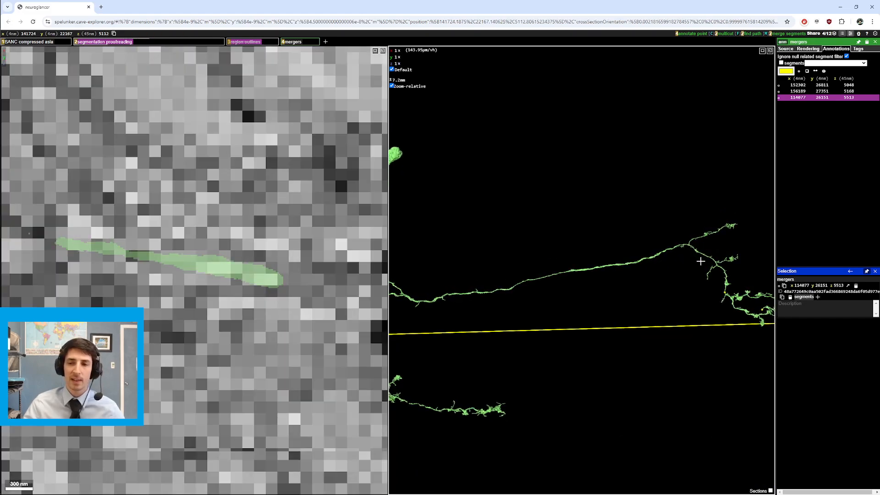
right_click(713, 267)
drag(713, 267, 661, 250)
scroll(636, 275, up, 5)
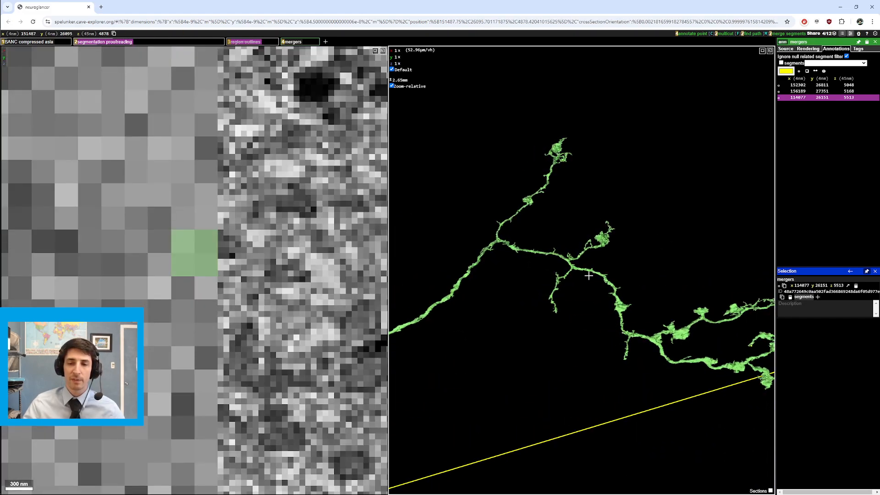
right_click(624, 321)
scroll(622, 321, up, 3)
right_click(638, 323)
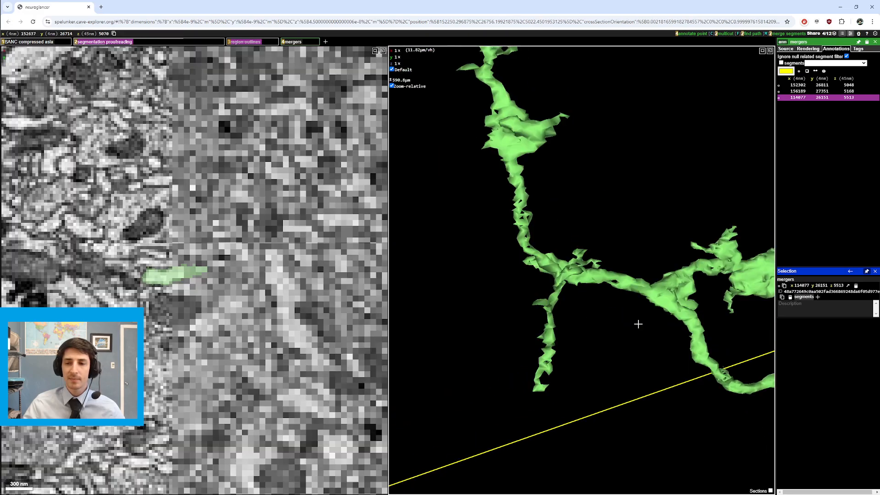
scroll(615, 303, down, 2)
drag(639, 325, 686, 306)
right_click(688, 307)
drag(688, 307, 601, 311)
scroll(601, 311, down, 1)
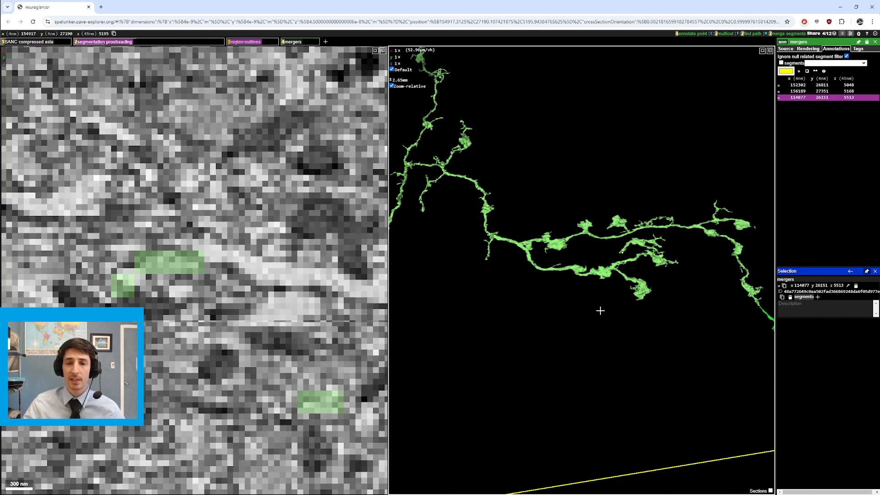
Check where the short side branch joins the green neurite below the bouton, in 3D and in the EM slice
right_click(494, 230)
scroll(568, 266, up, 5)
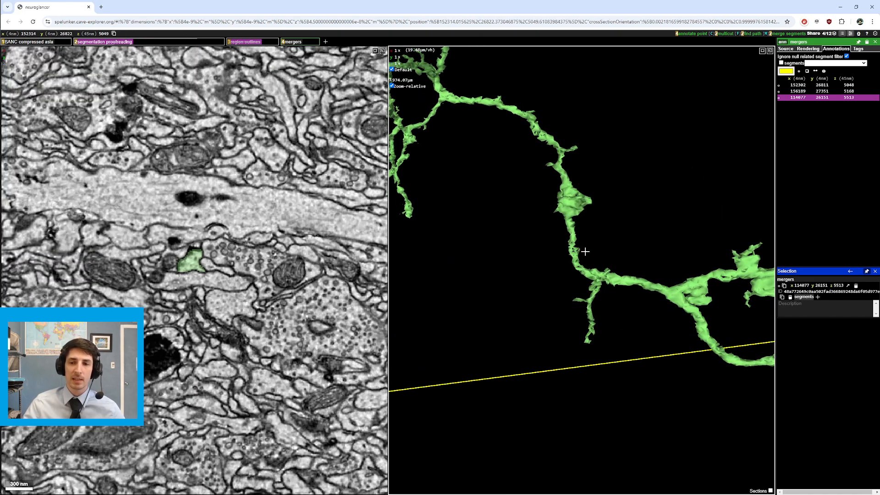
drag(614, 310, 625, 295)
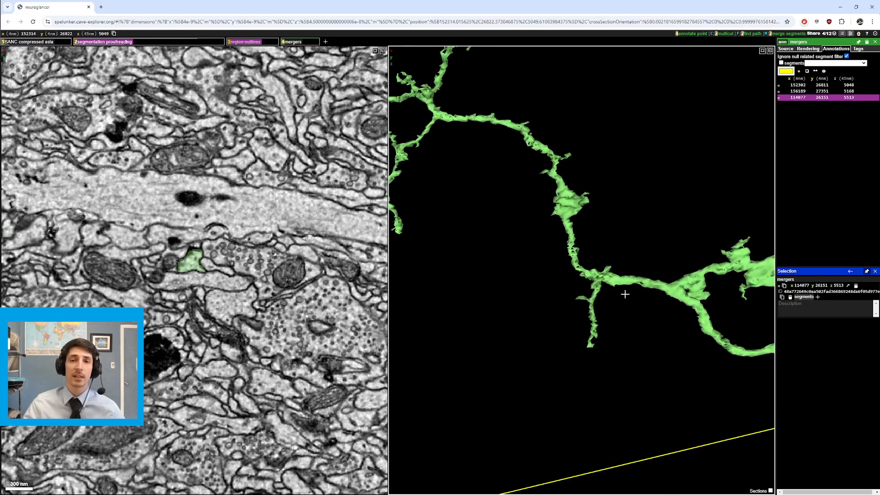
scroll(625, 295, down, 2)
right_click(583, 272)
scroll(594, 299, down, 2)
drag(583, 271, 548, 286)
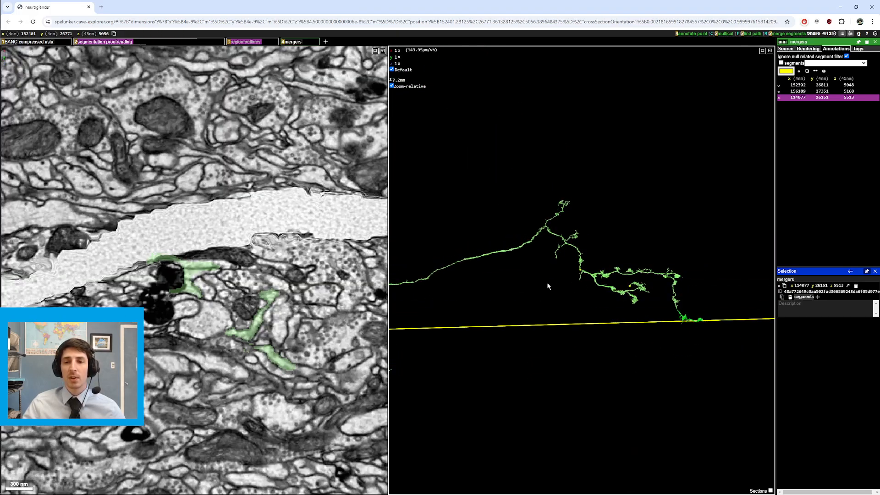
Review the green neuron's overall shape, and examine the smooth neurite linking the soma side to the distal arbor
right_click(482, 259)
drag(483, 260, 597, 265)
right_click(501, 289)
scroll(585, 258, down, 2)
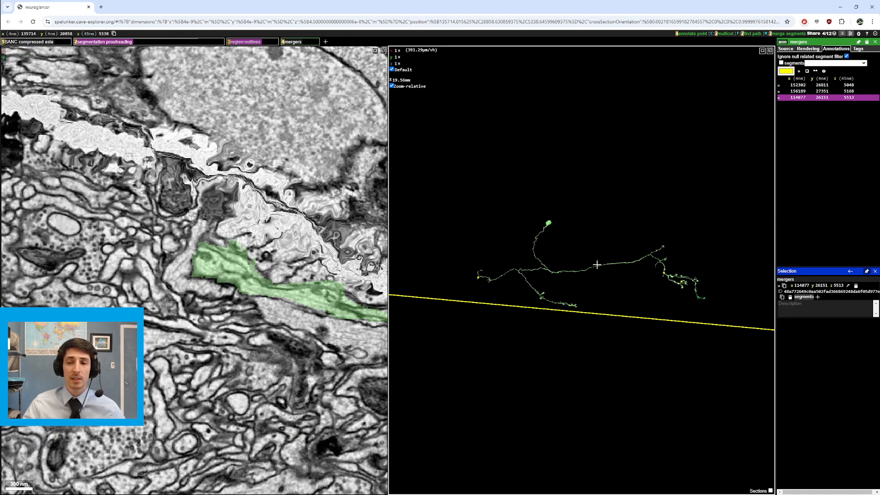
scroll(597, 252, up, 5)
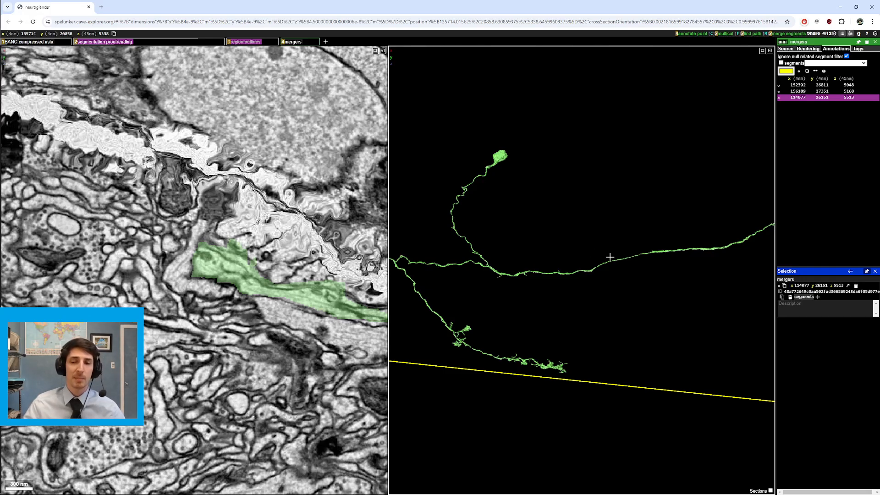
right_click(616, 260)
mouse_move(572, 269)
mouse_down()
mouse_move(562, 287)
mouse_move(572, 284)
mouse_up()
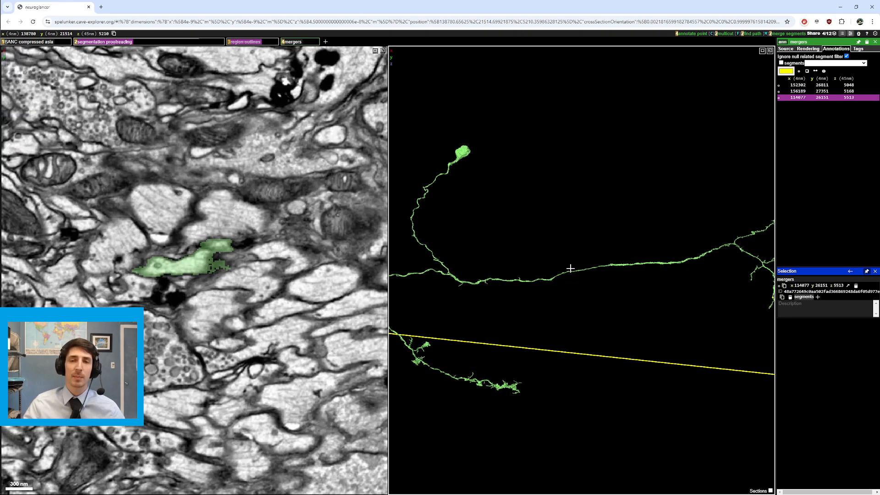
drag(571, 268, 592, 271)
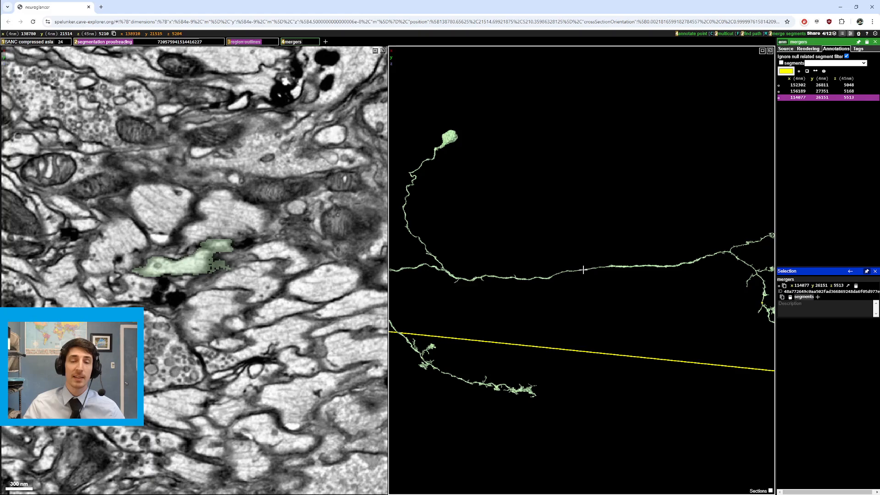